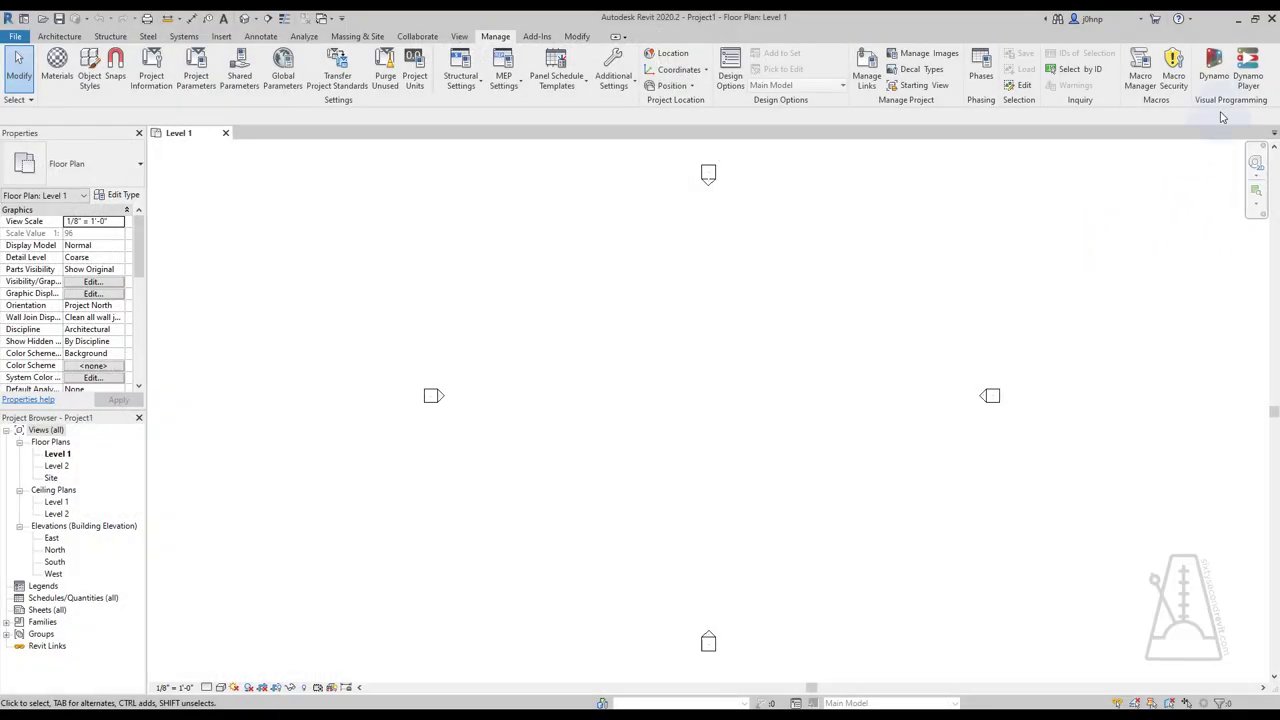
Launch Dynamo from Revit's Manage tab, check Help > About shows Dynamo Core 2.3.0, then close Dynamo
click(1216, 80)
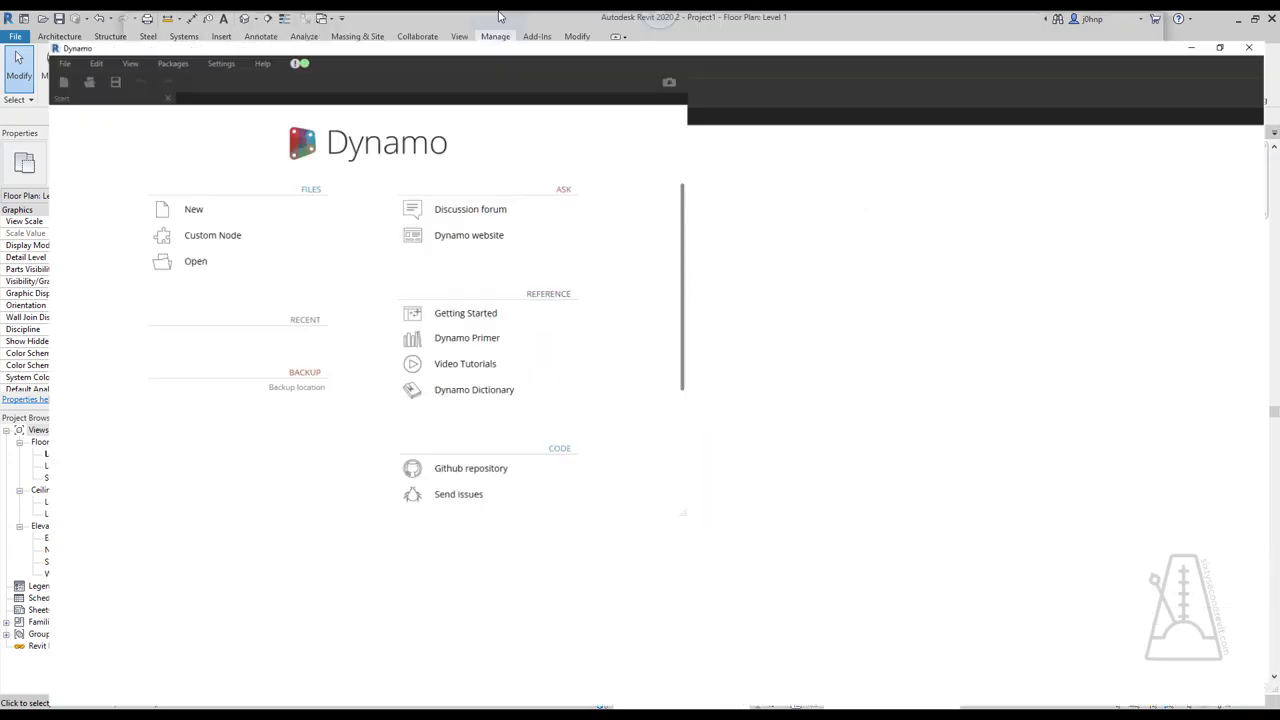
click(450, 184)
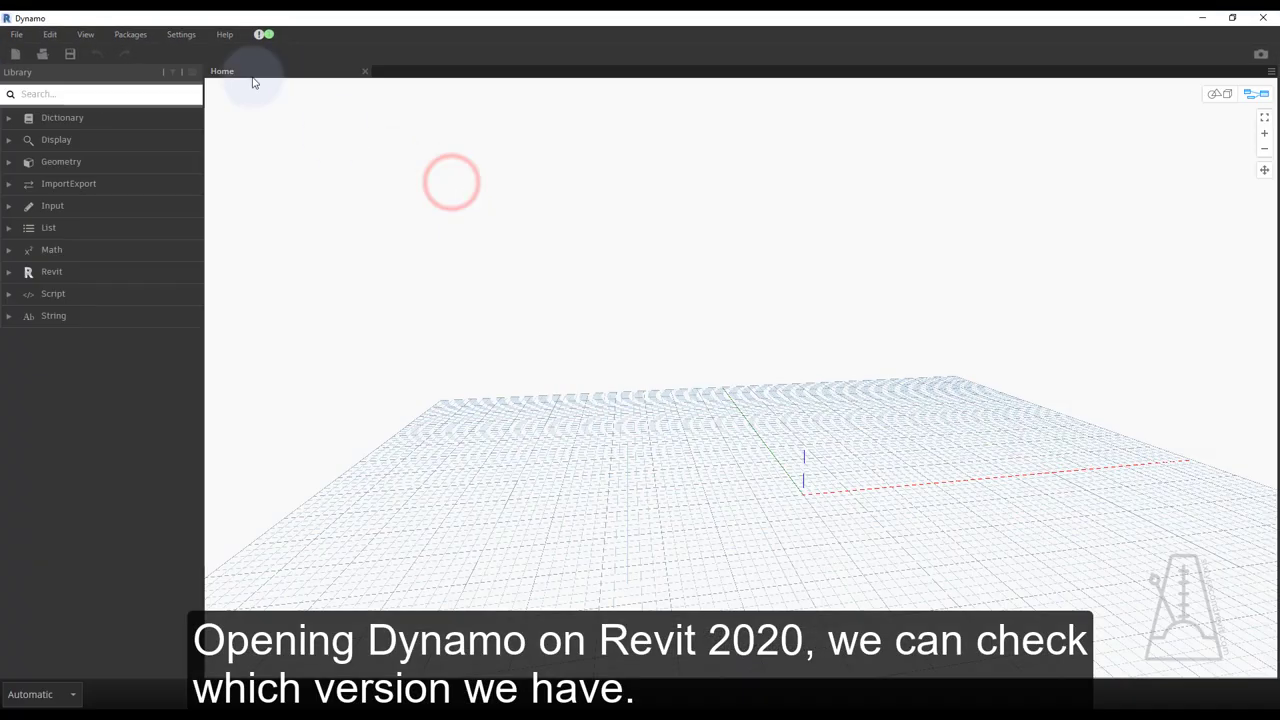
click(226, 34)
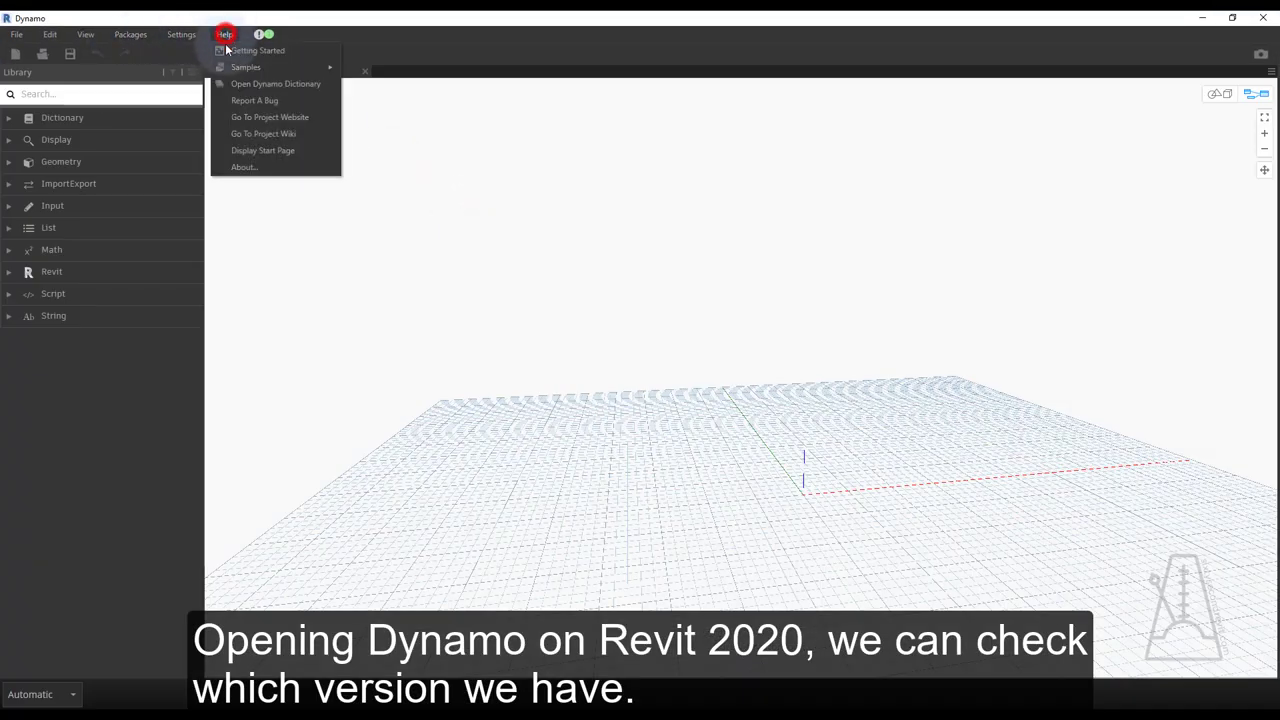
click(253, 166)
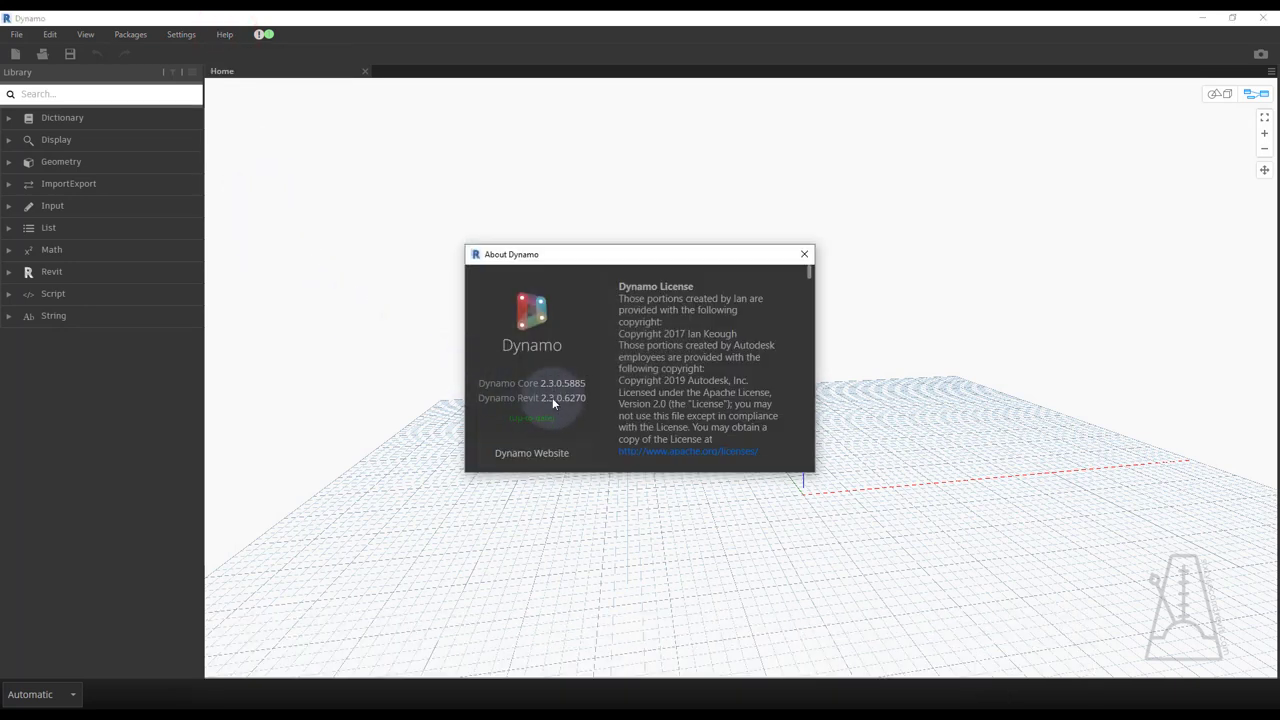
click(804, 254)
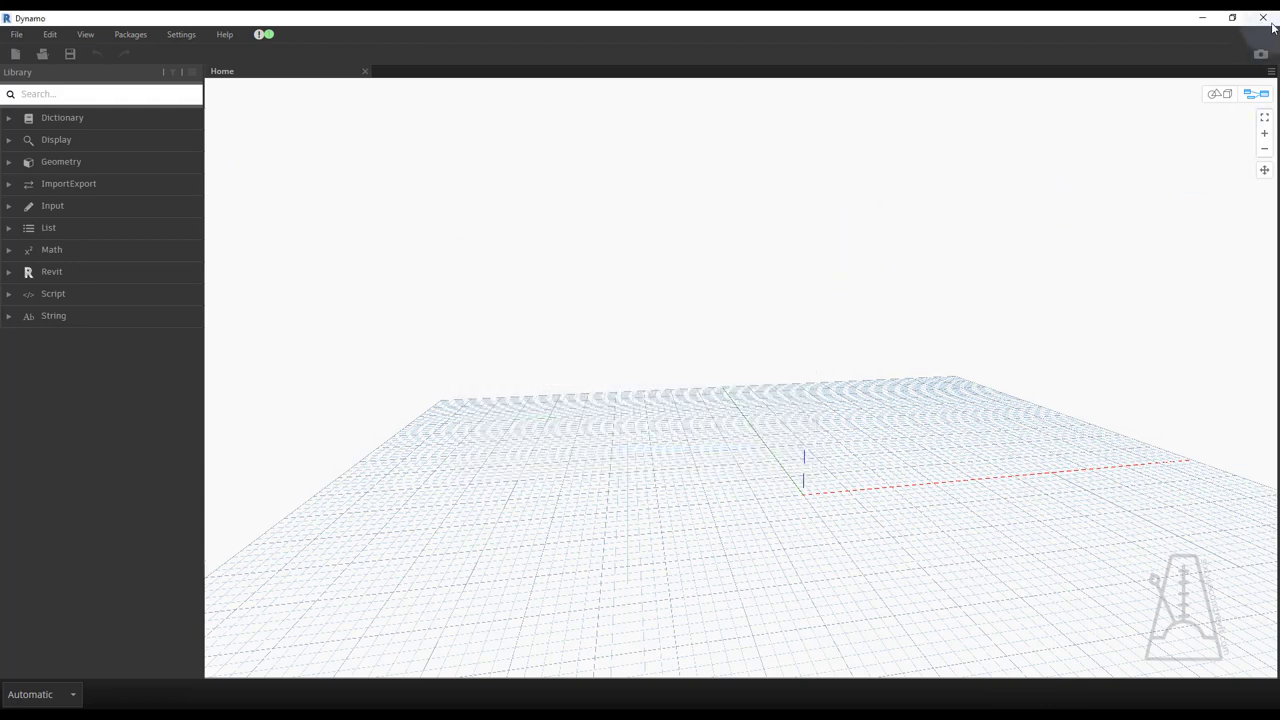
click(1265, 18)
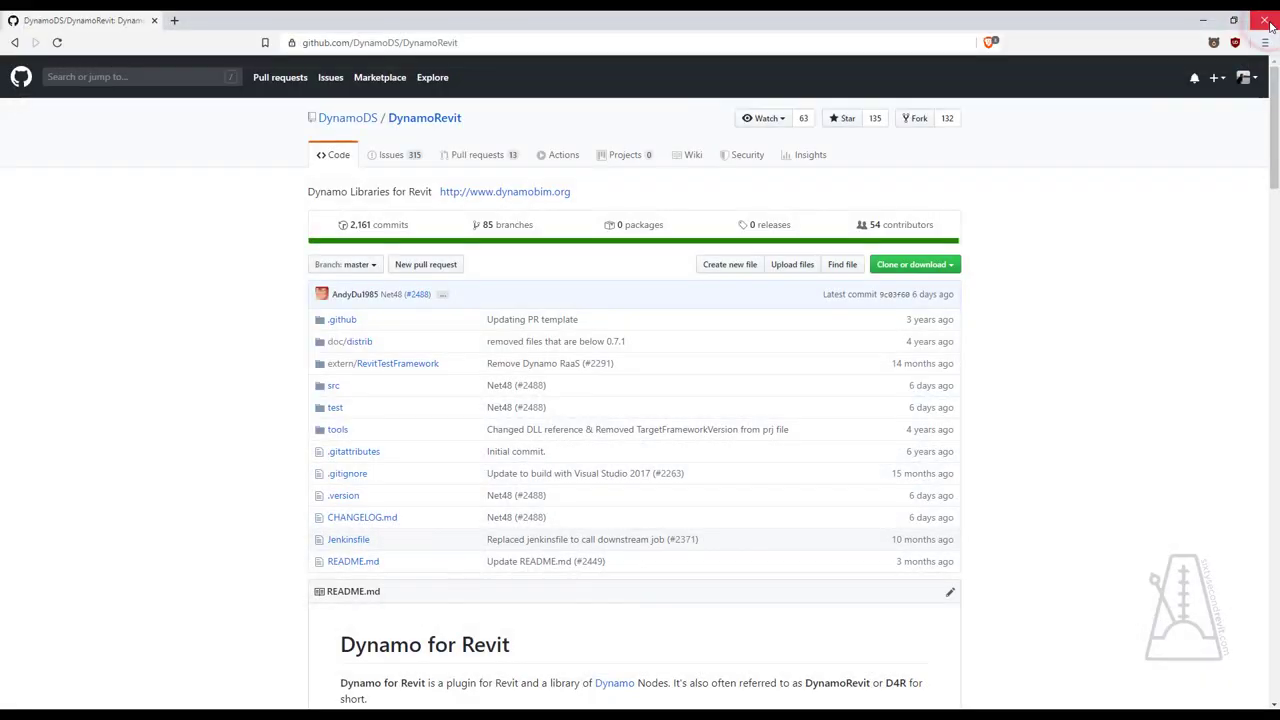
Close the GitHub browser window and quit Revit, discarding changes to Project1
click(1265, 20)
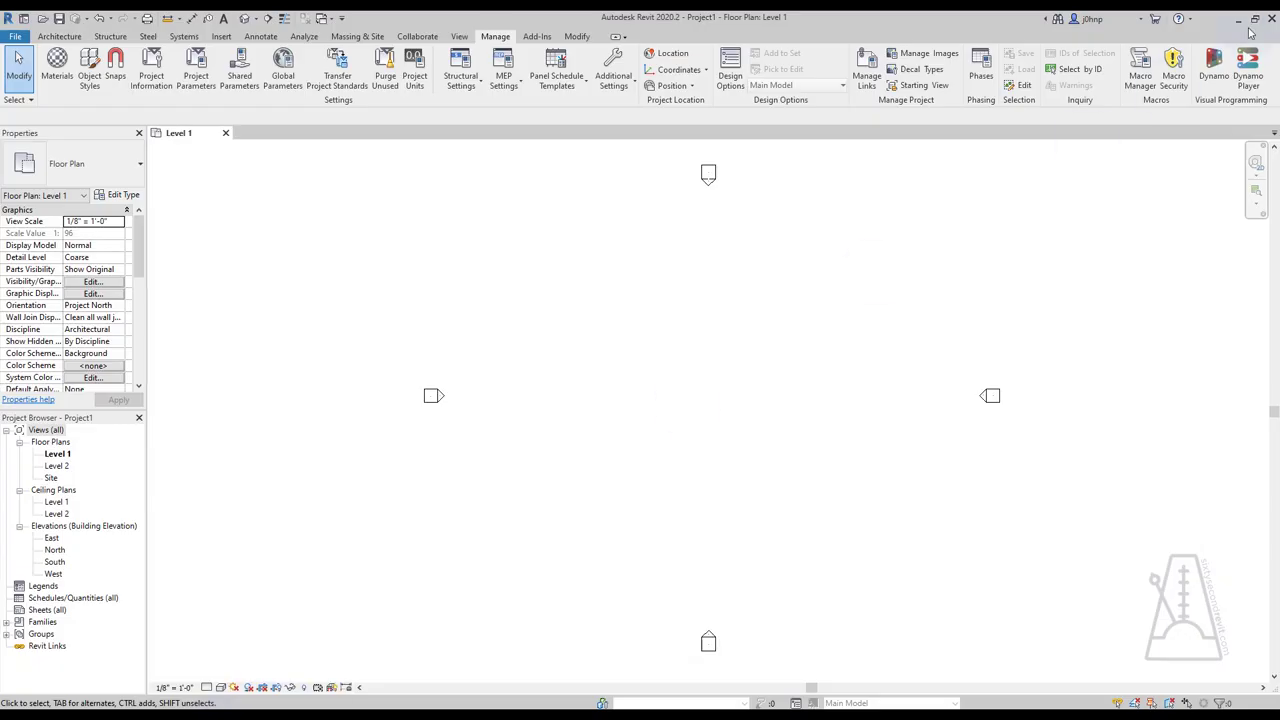
click(1272, 18)
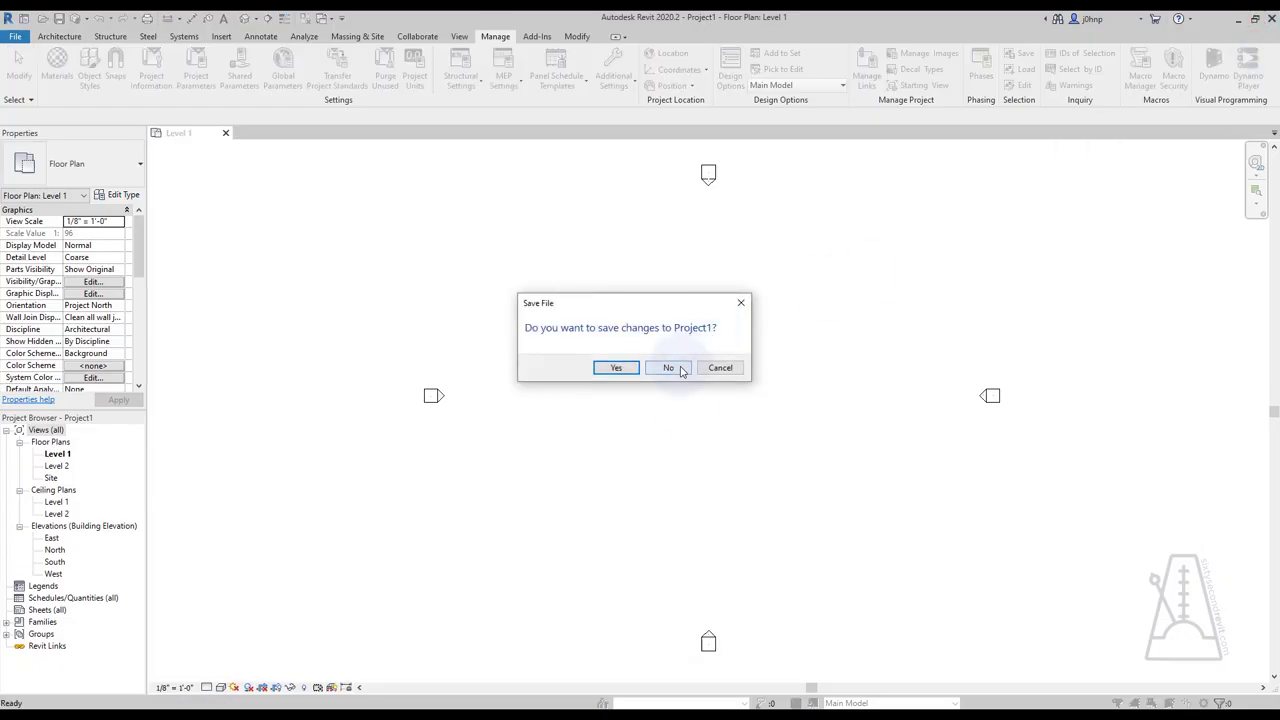
click(681, 369)
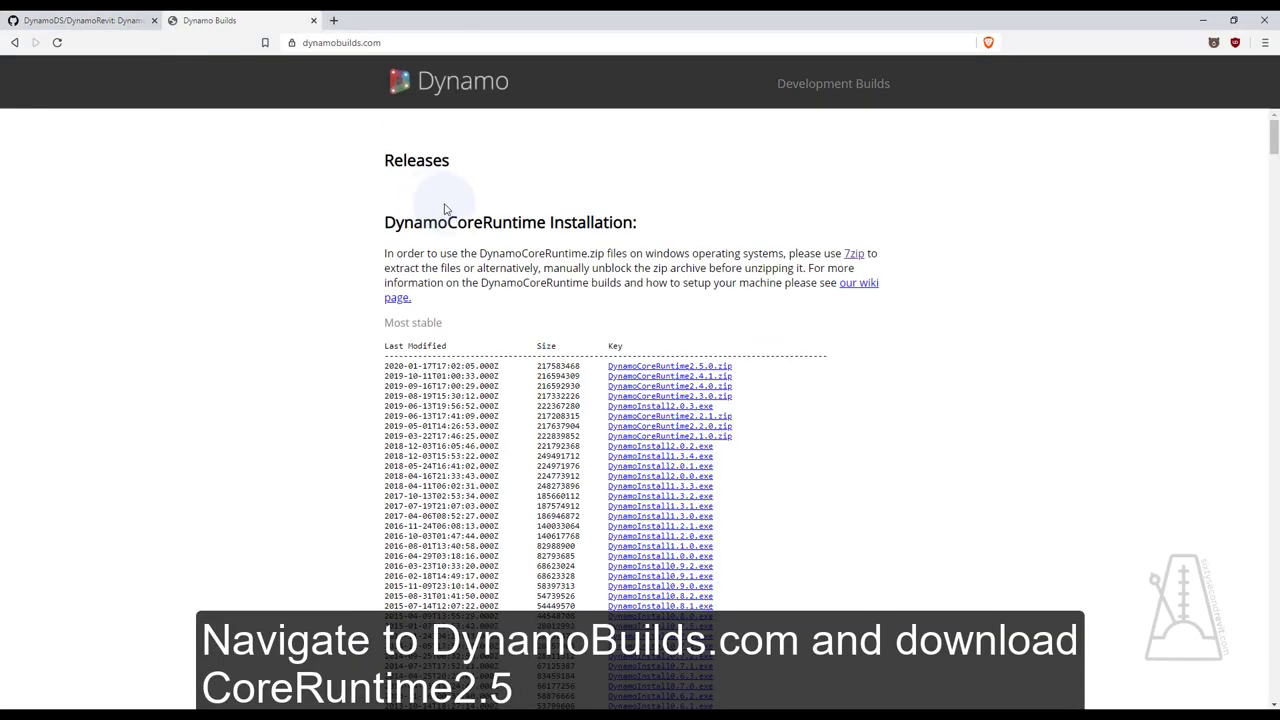
Save DynamoCoreRuntime2.5.0.zip to the Desktop and open the folder holding it
click(711, 366)
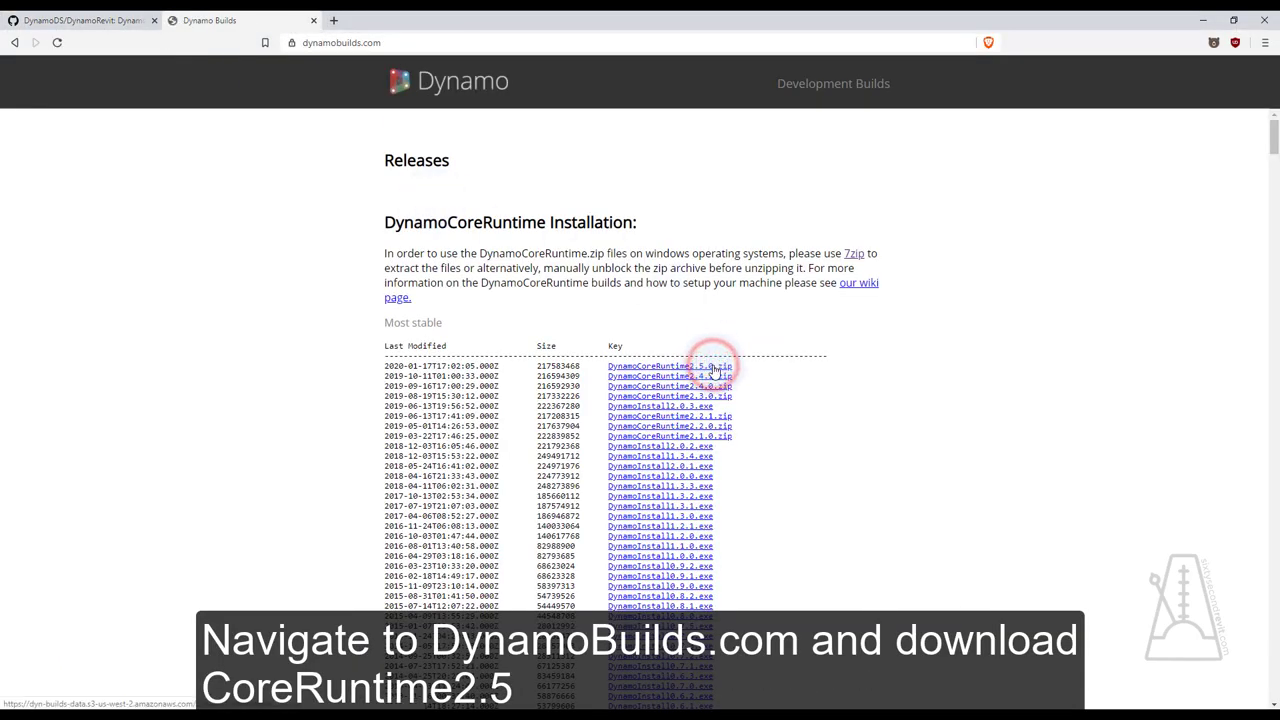
click(60, 146)
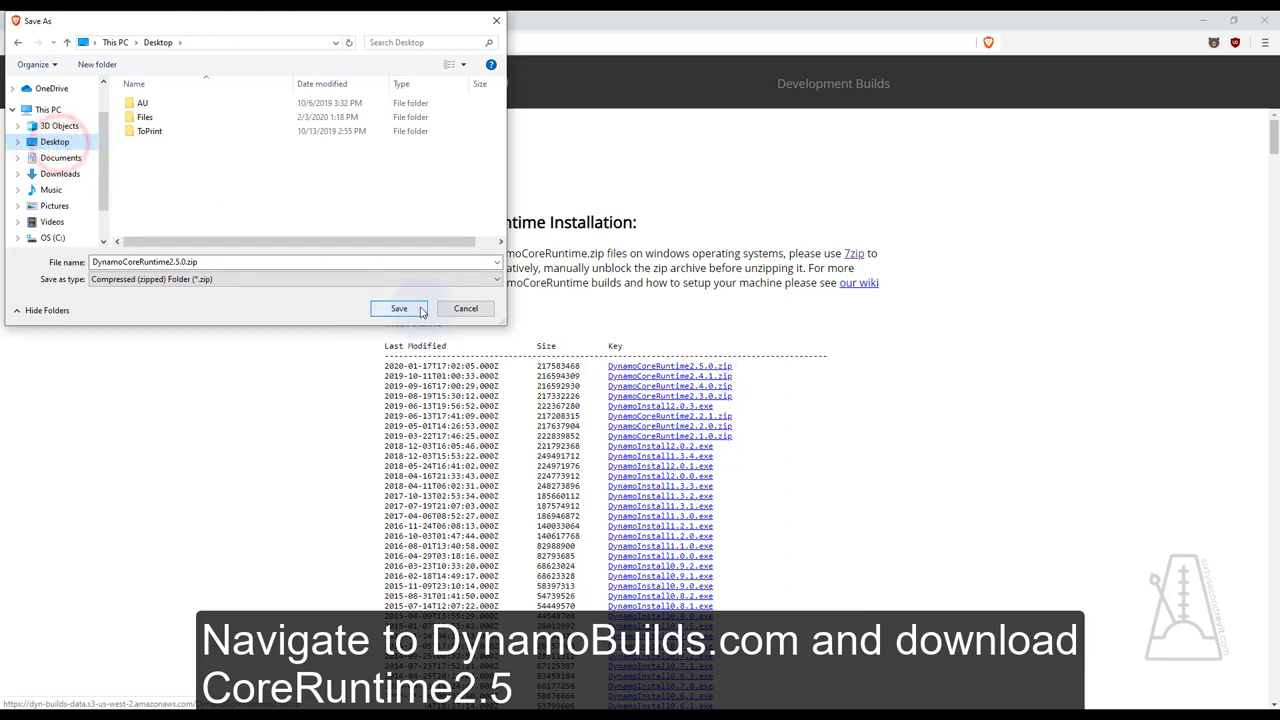
click(421, 311)
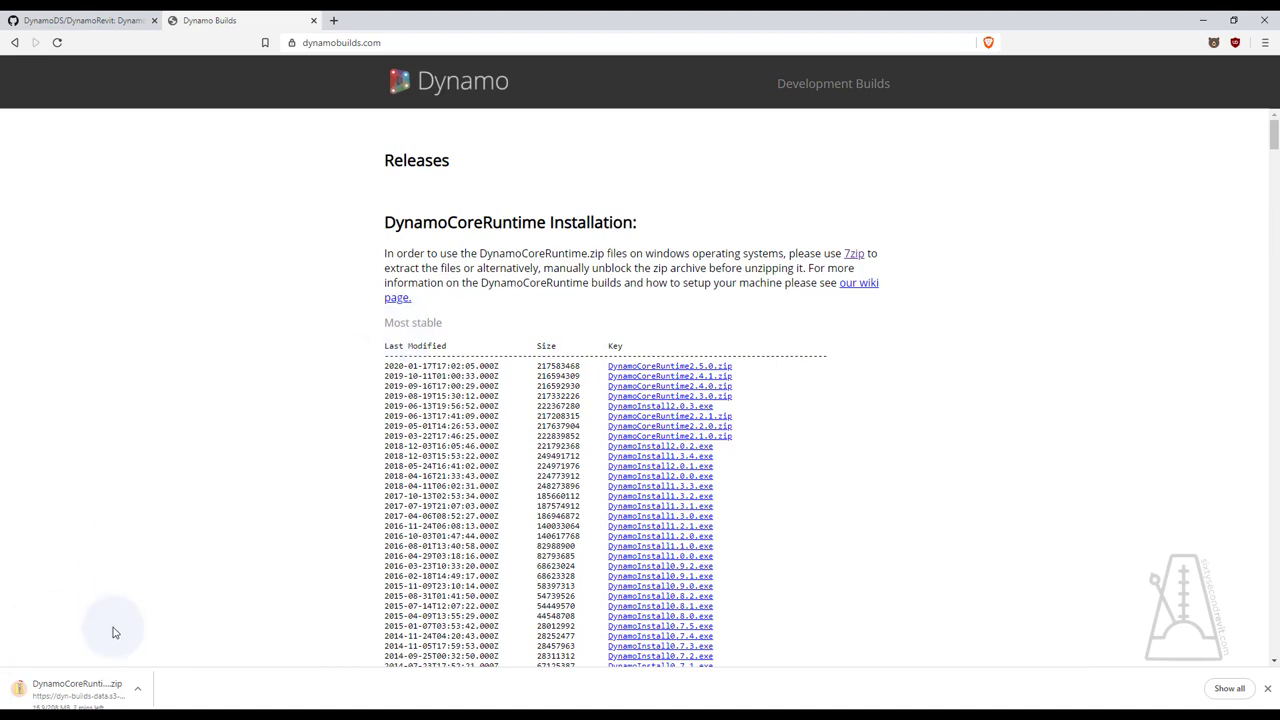
click(70, 690)
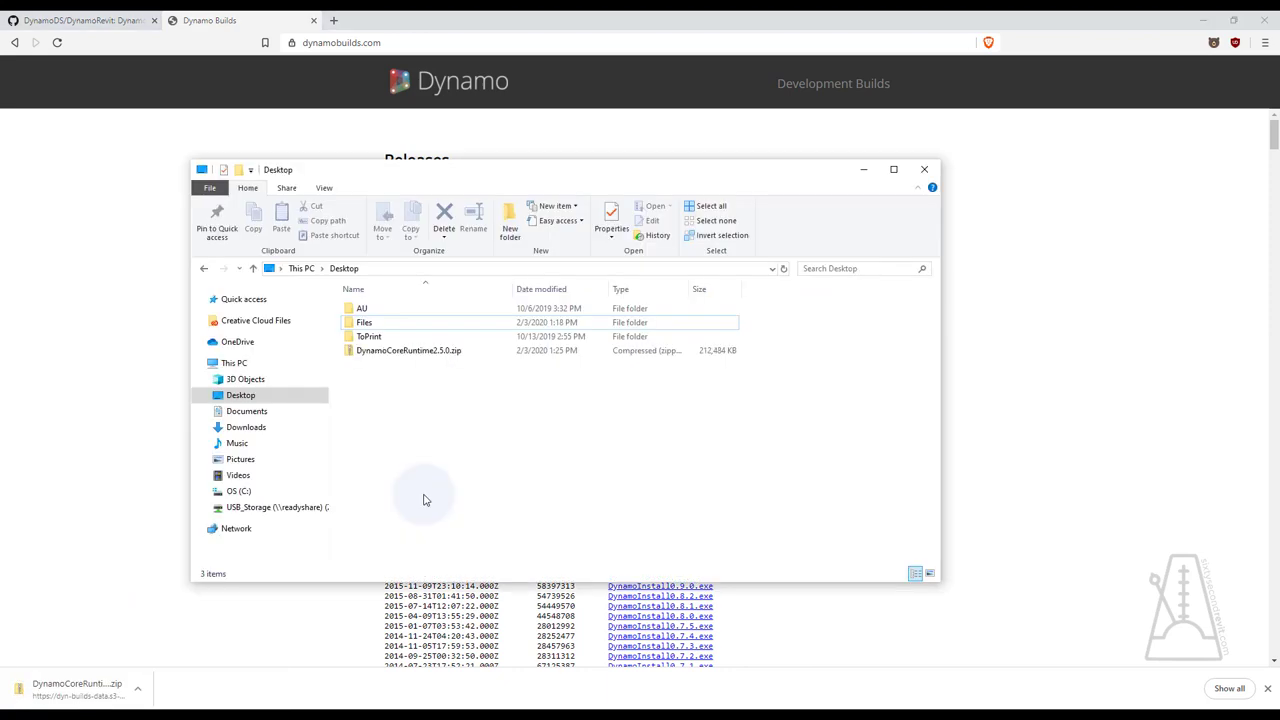
Unblock the downloaded DynamoCoreRuntime2.5.0.zip in its Properties
right_click(423, 351)
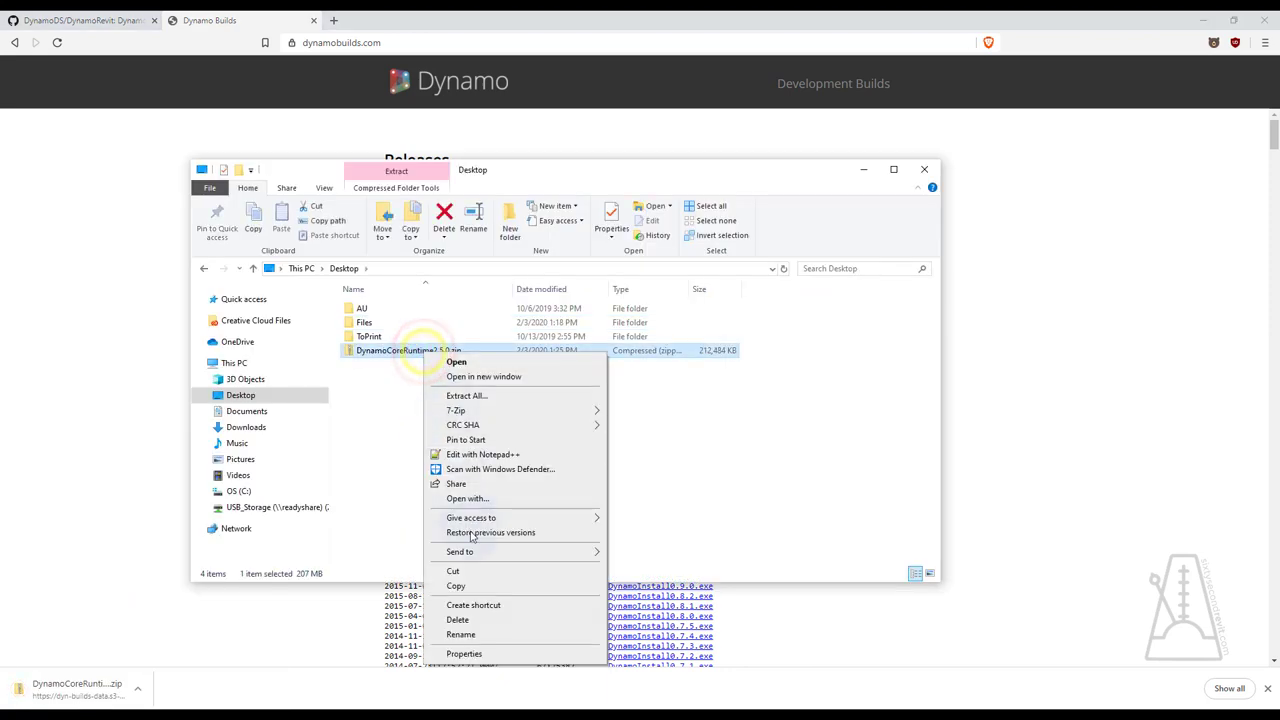
click(467, 653)
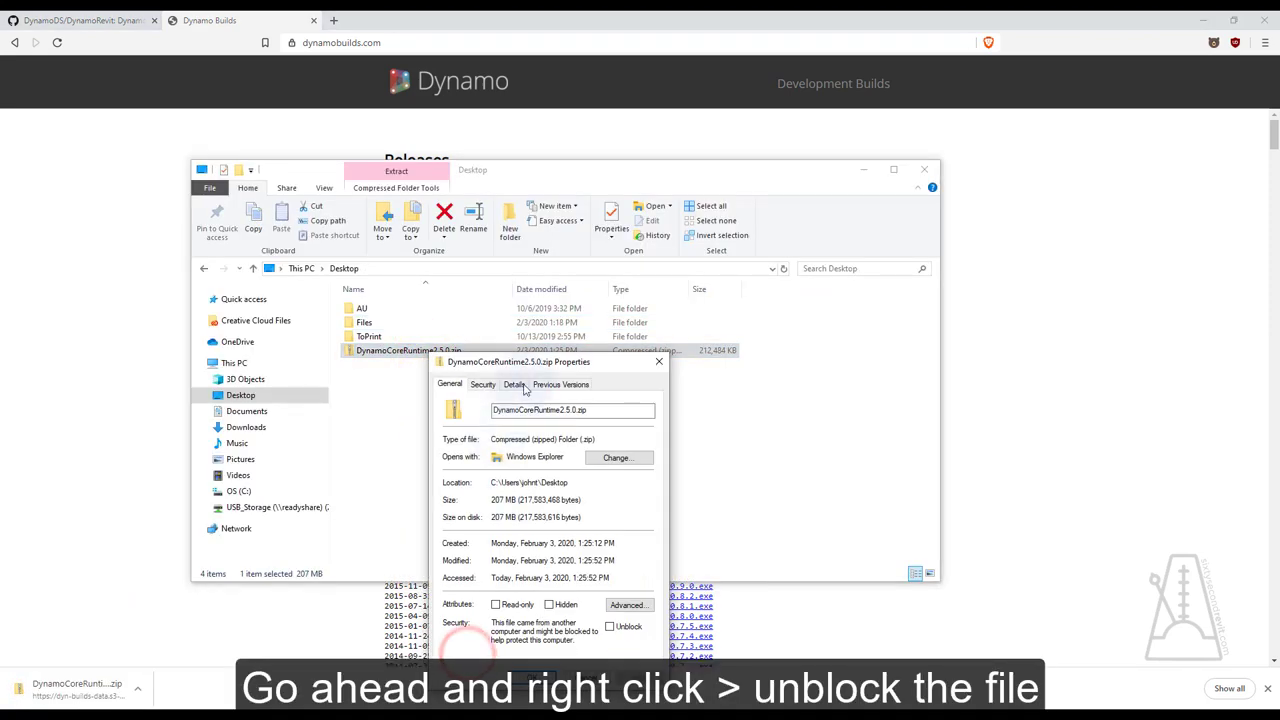
drag(545, 363, 531, 339)
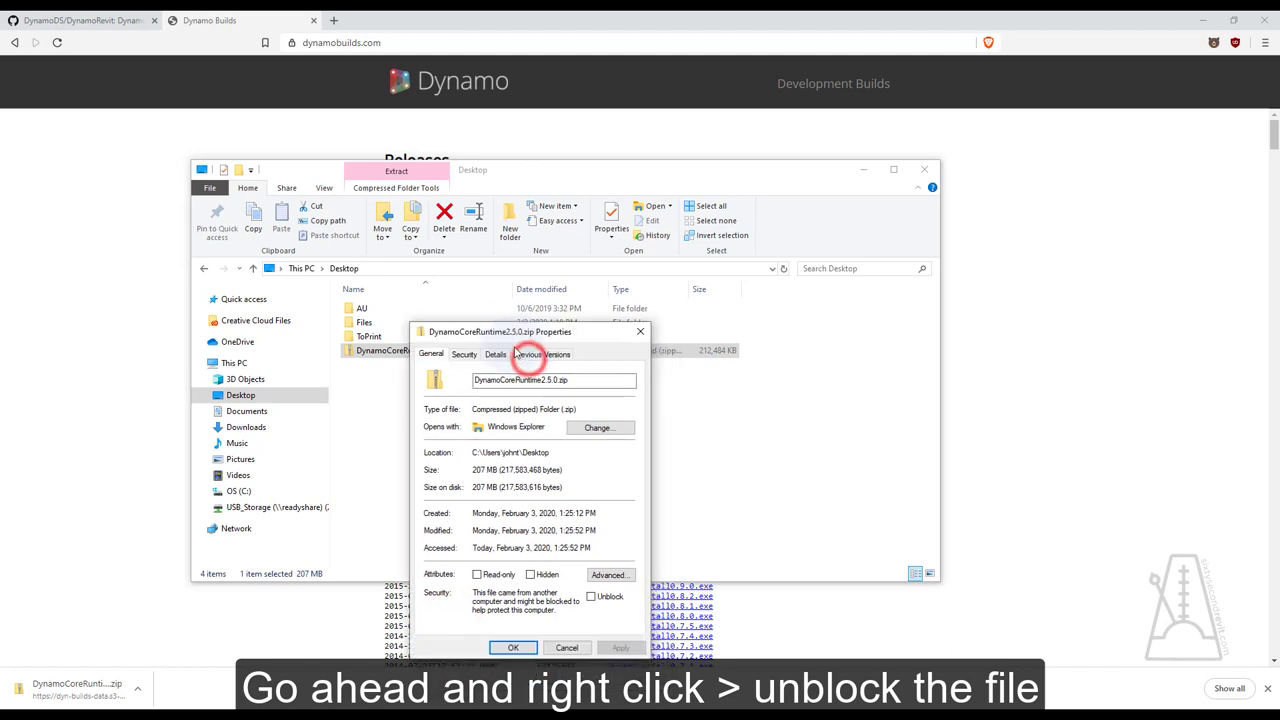
click(591, 597)
click(513, 648)
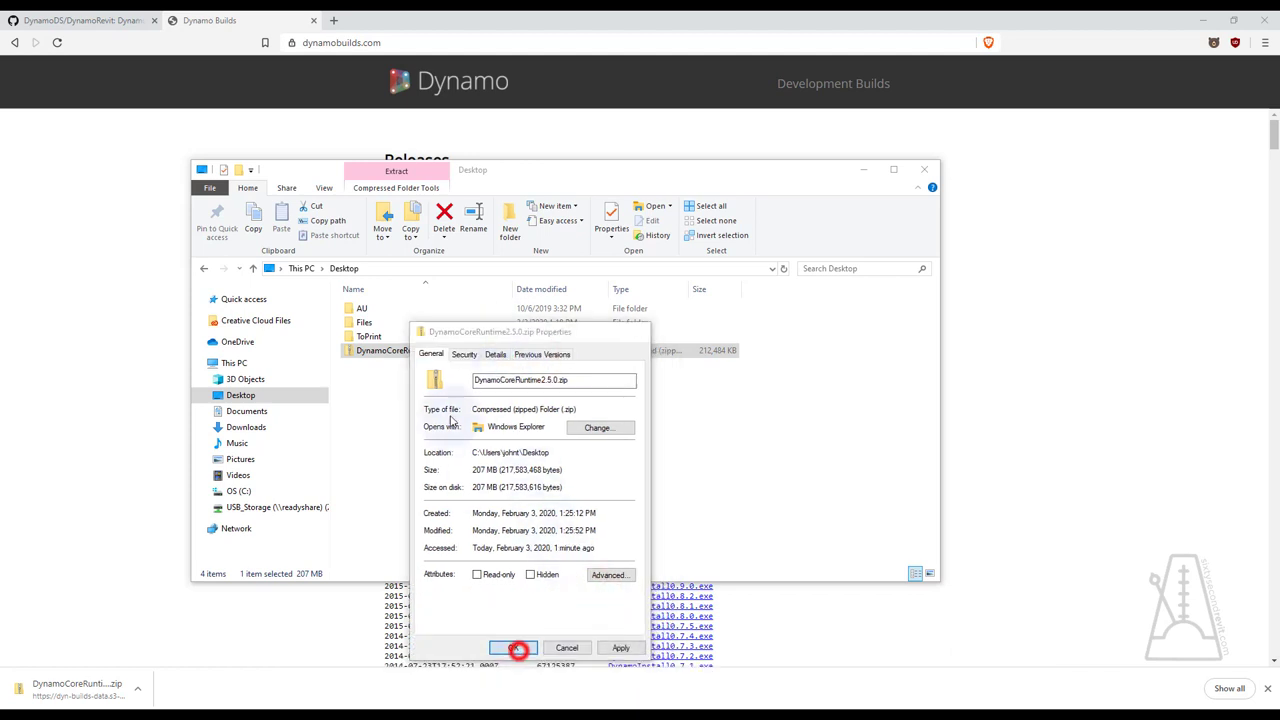
Extract the zip with 7-Zip into a DynamoCoreRuntime2.5.0 folder on the Desktop
right_click(408, 351)
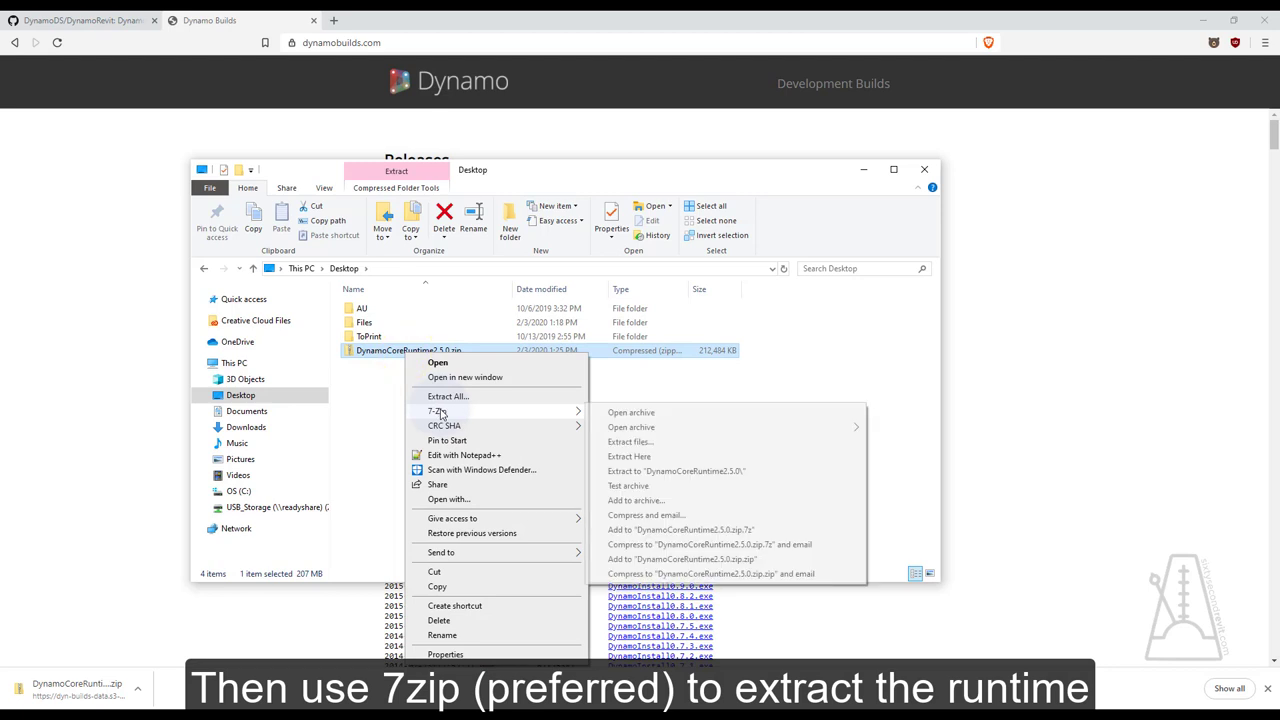
mouse_move(438, 411)
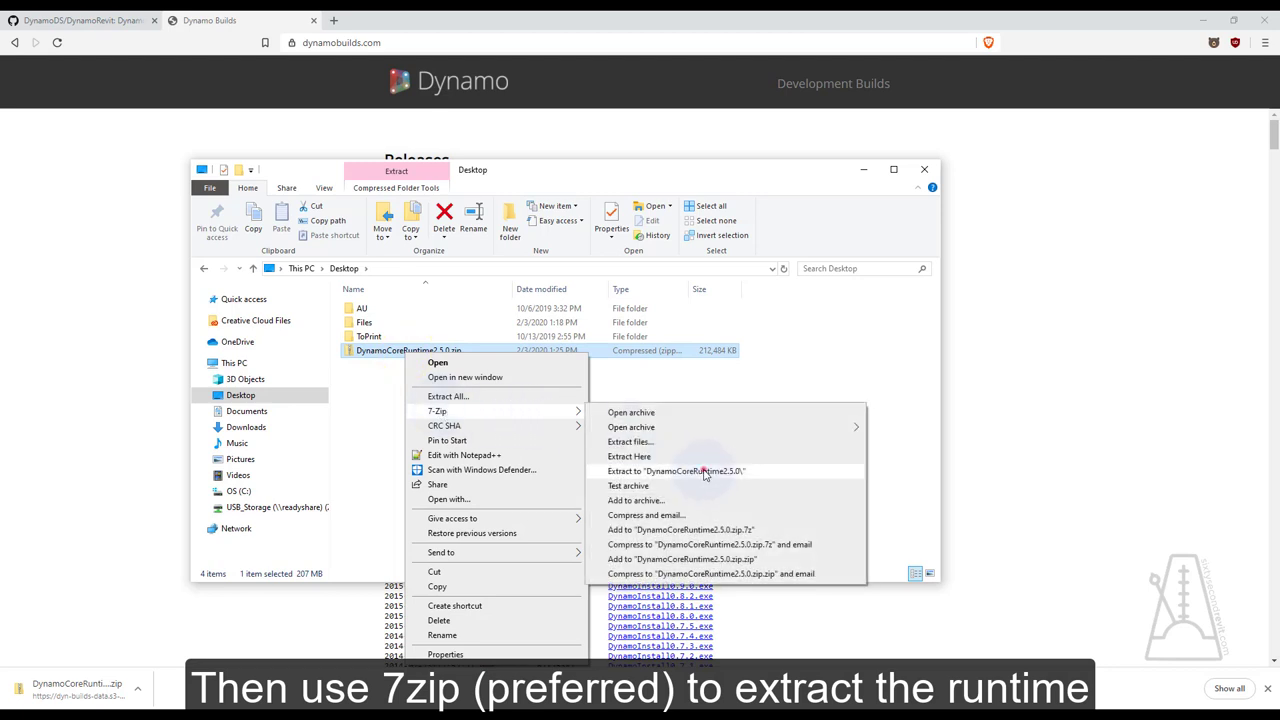
click(705, 474)
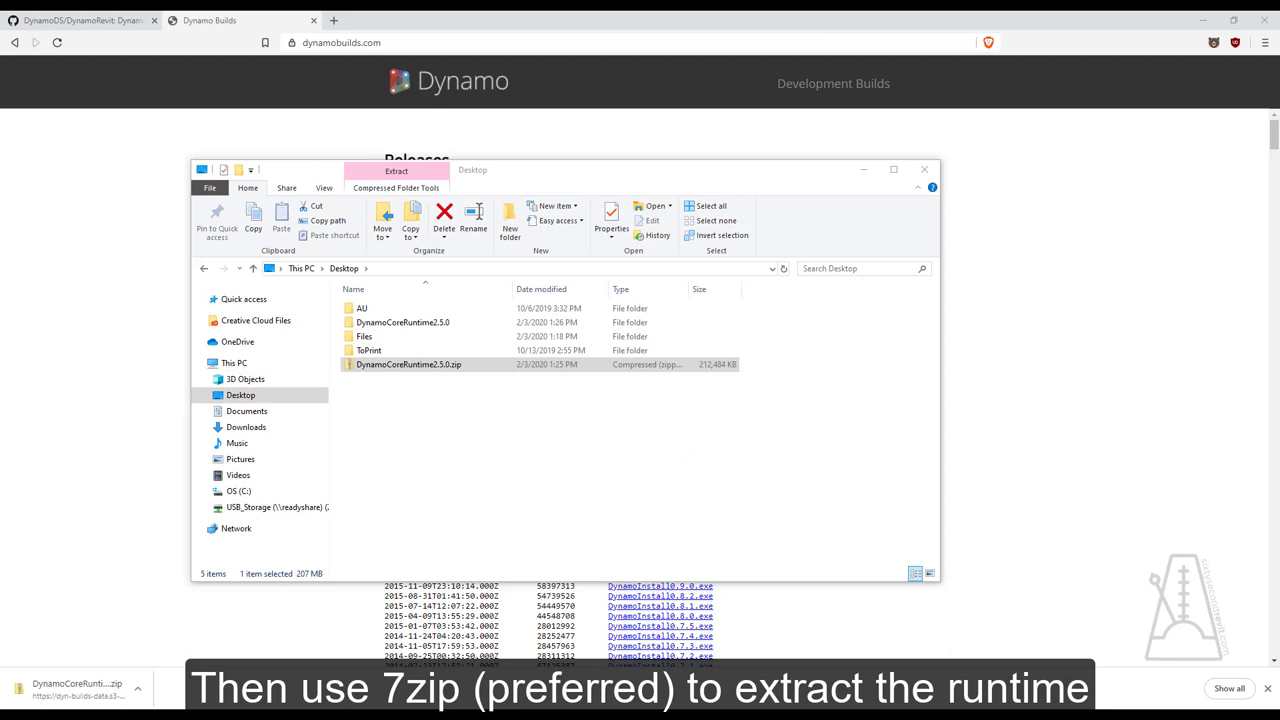
drag(1161, 260, 560, 280)
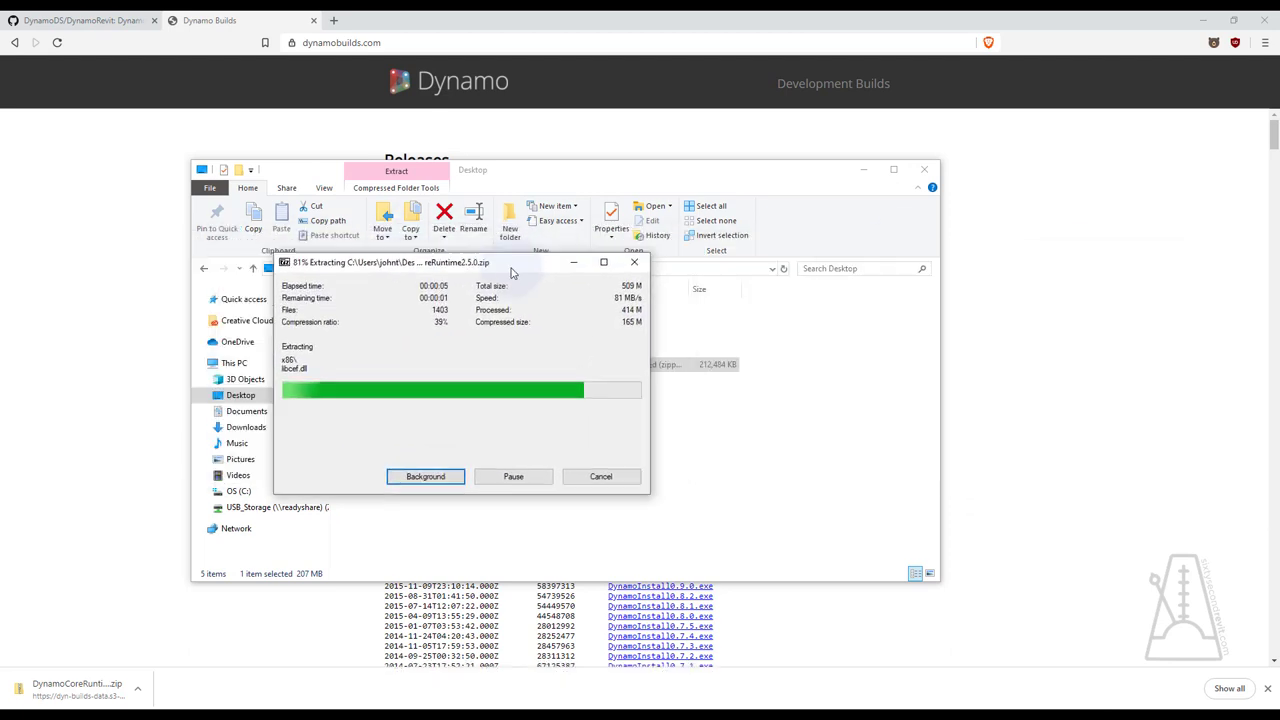
Rename the extracted folder to CustomD4R
click(382, 322)
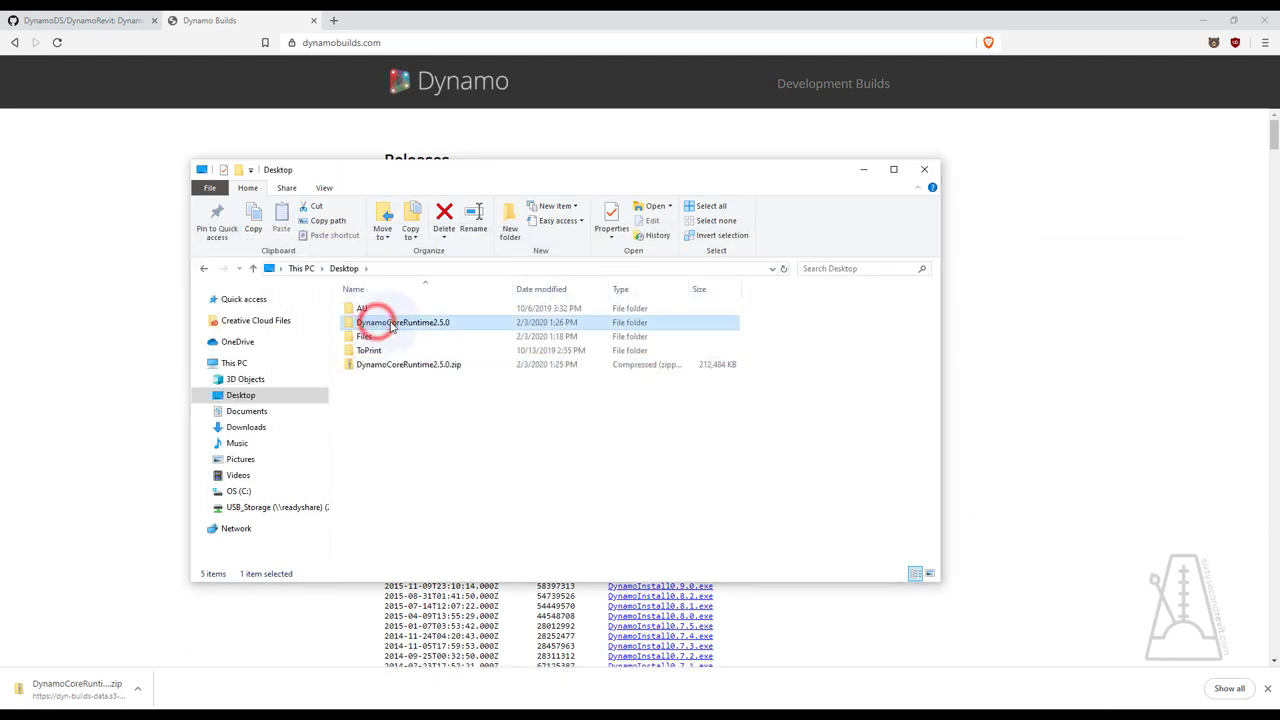
key(F2)
text(CustomD4)
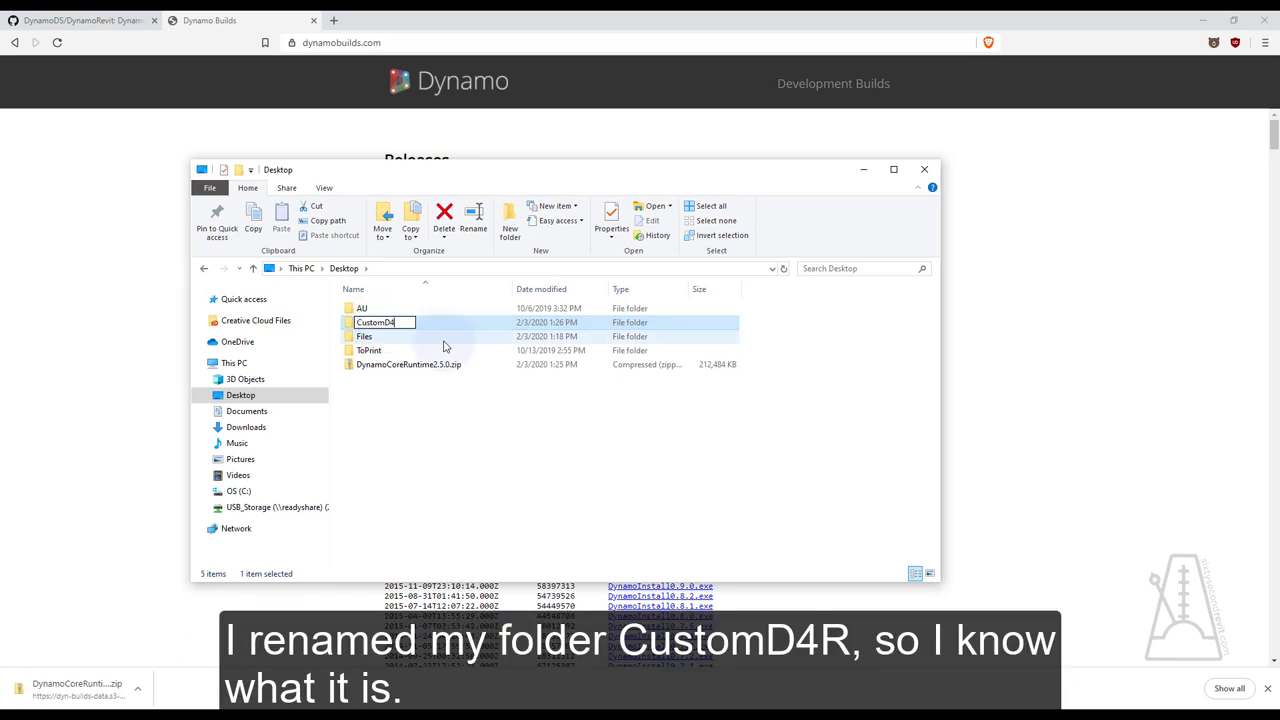
text(R)
click(577, 440)
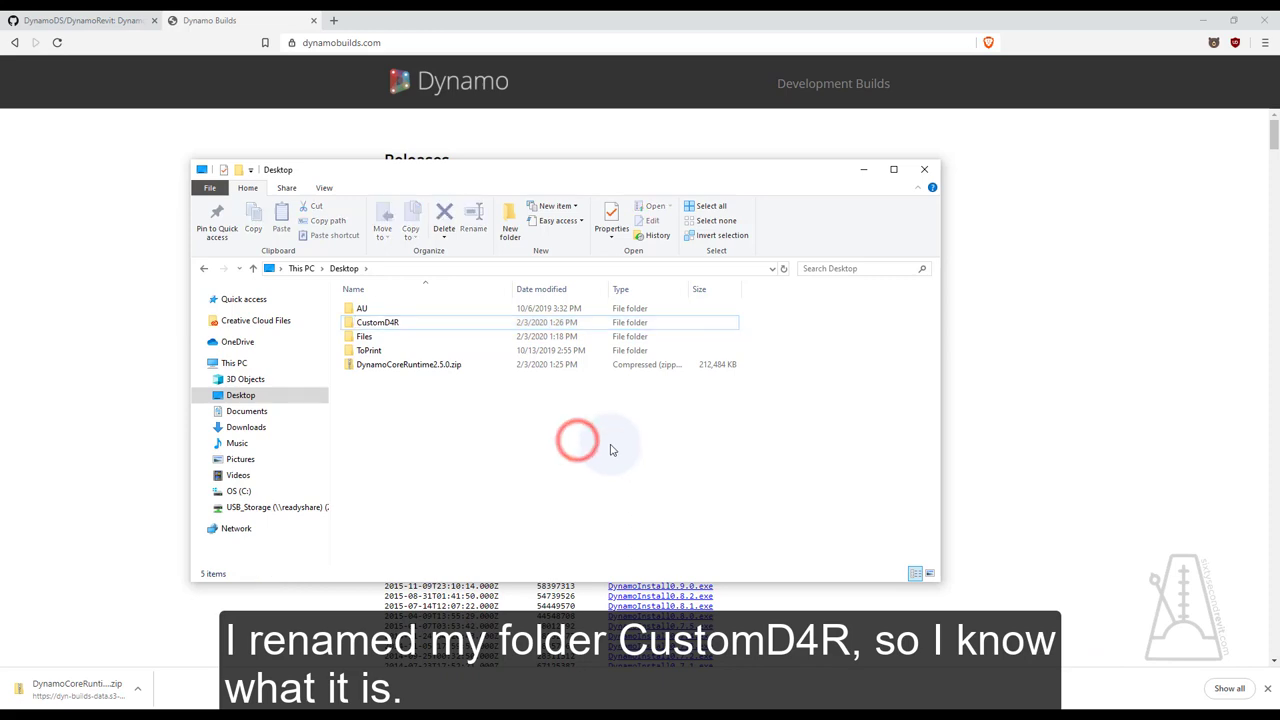
click(82, 20)
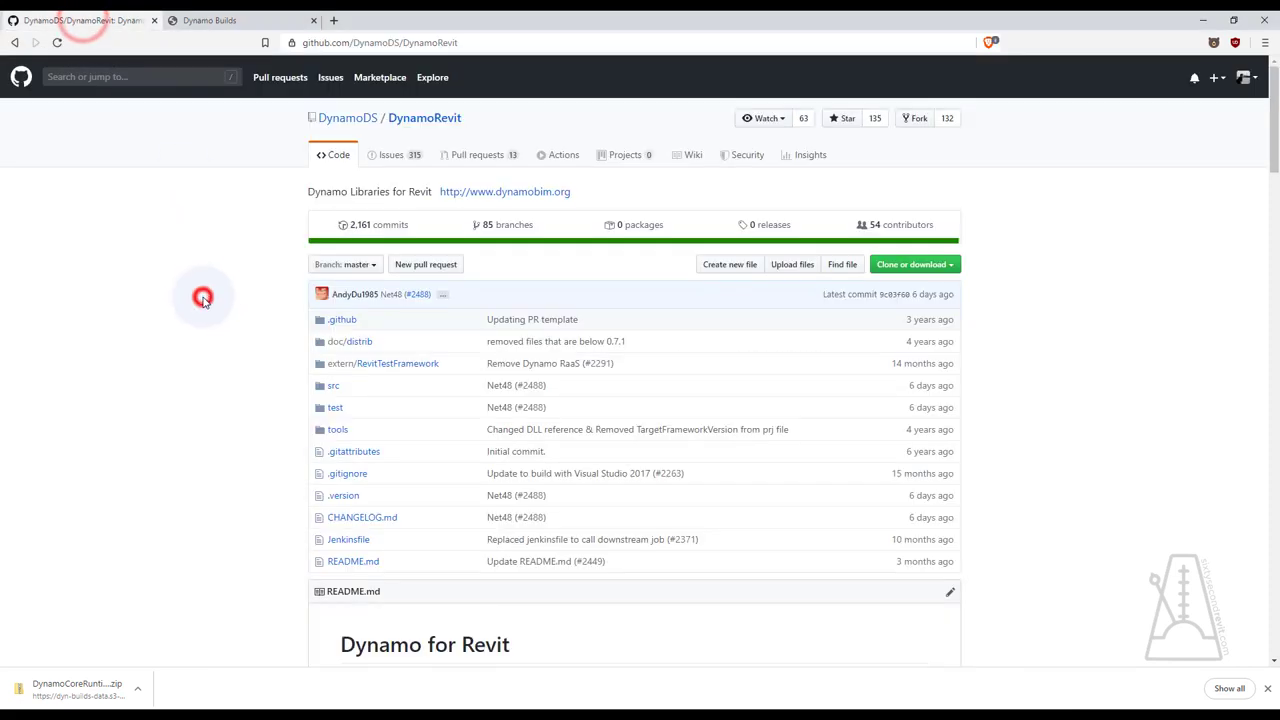
Copy the README's sample .addin XML and select the C:\Program Files\Autodesk\Revit 2020\AddIns path
click(486, 42)
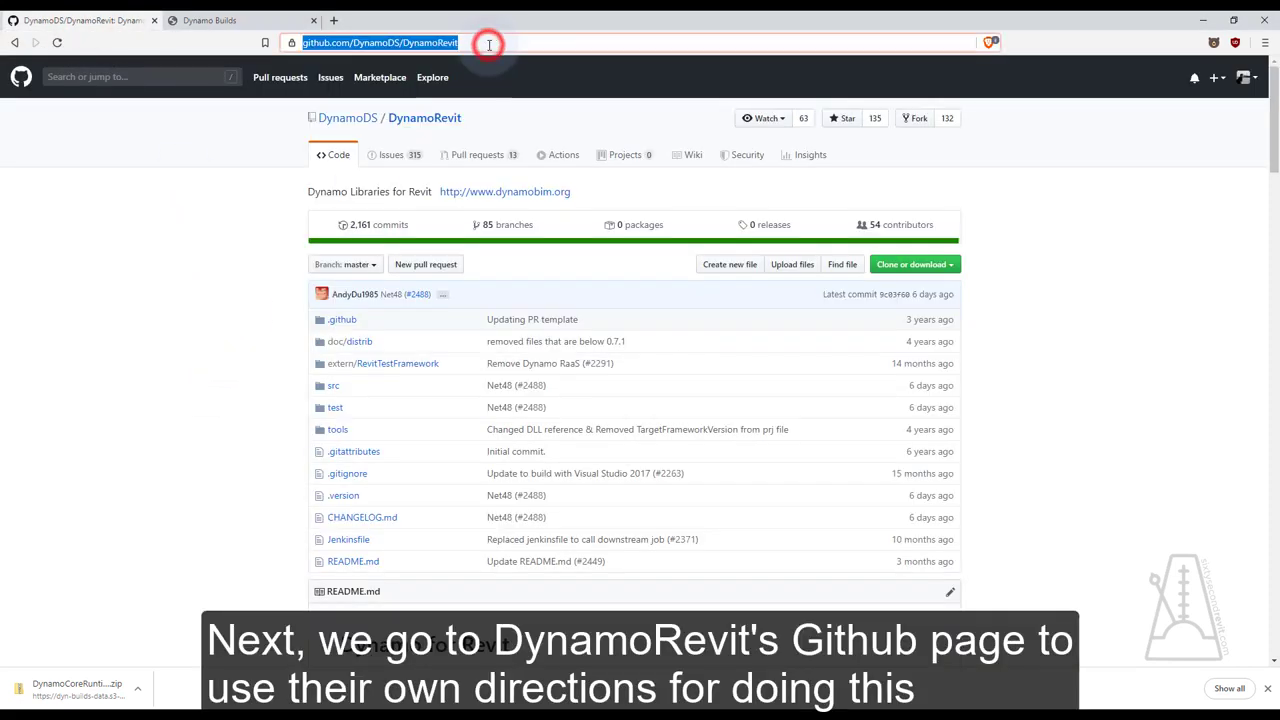
click(177, 279)
scroll(177, 279, down, 3)
scroll(177, 303, down, 2)
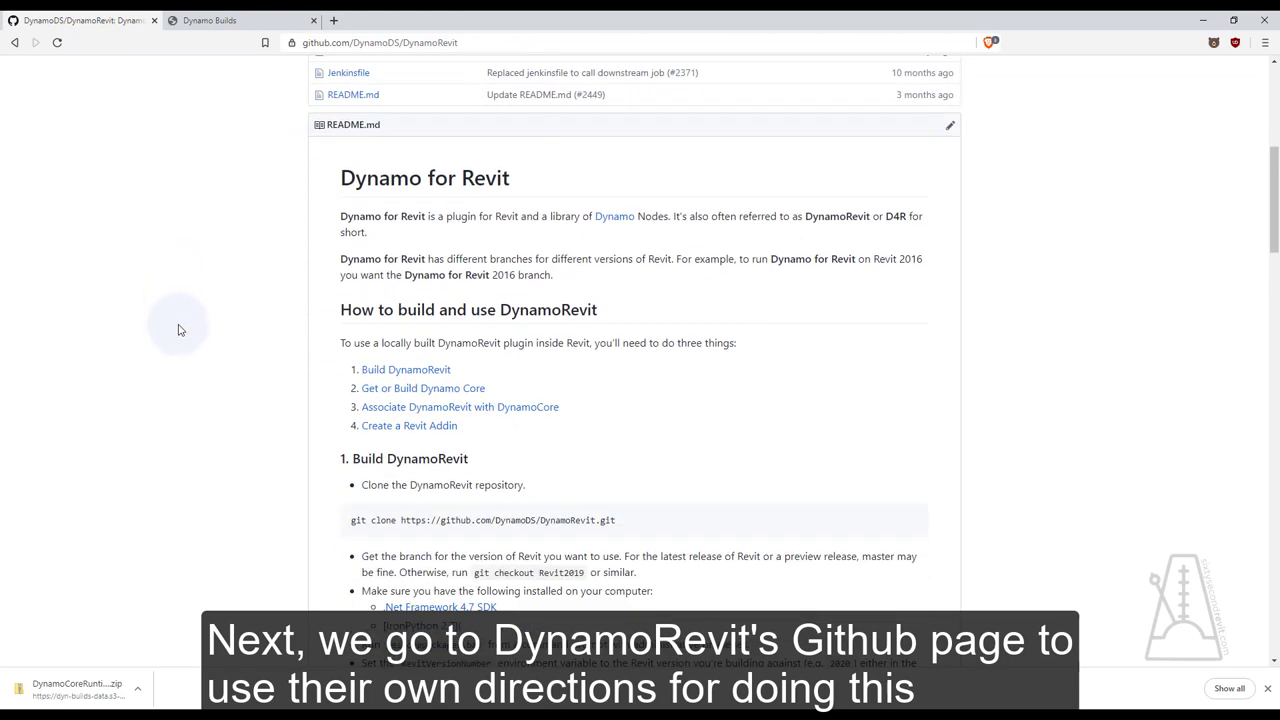
click(379, 425)
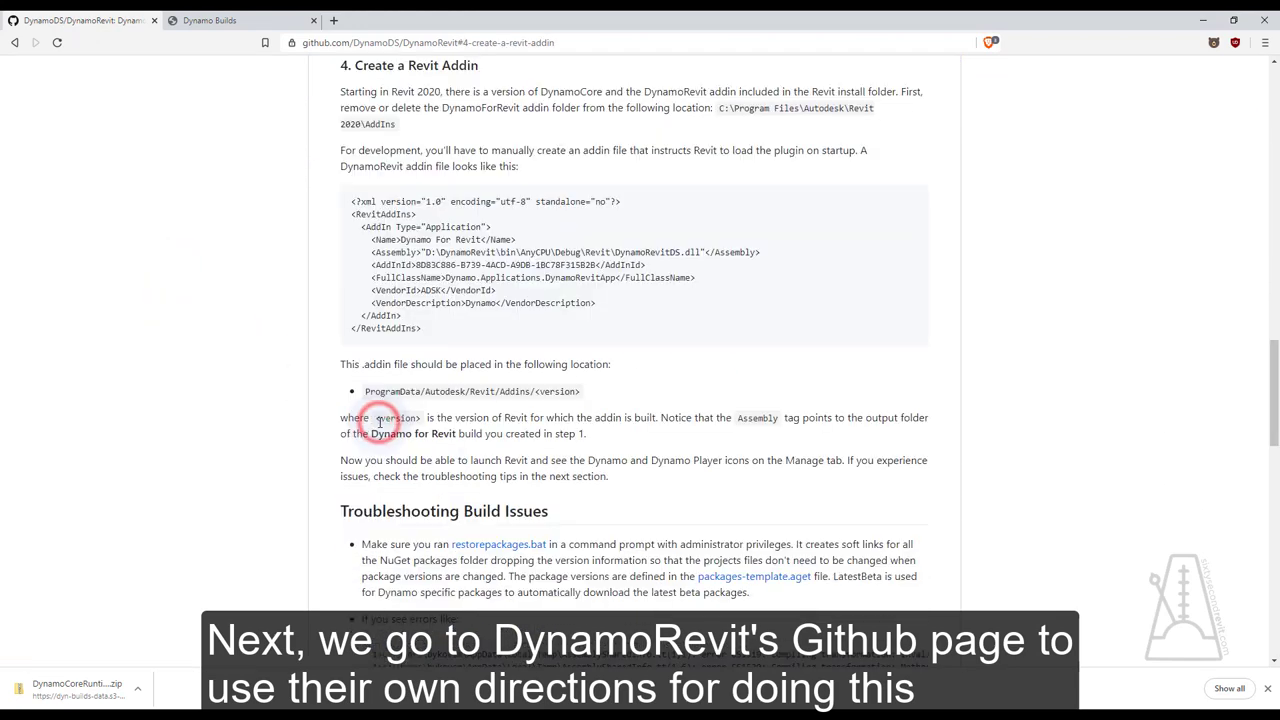
drag(424, 332, 347, 207)
key(ctrl+c)
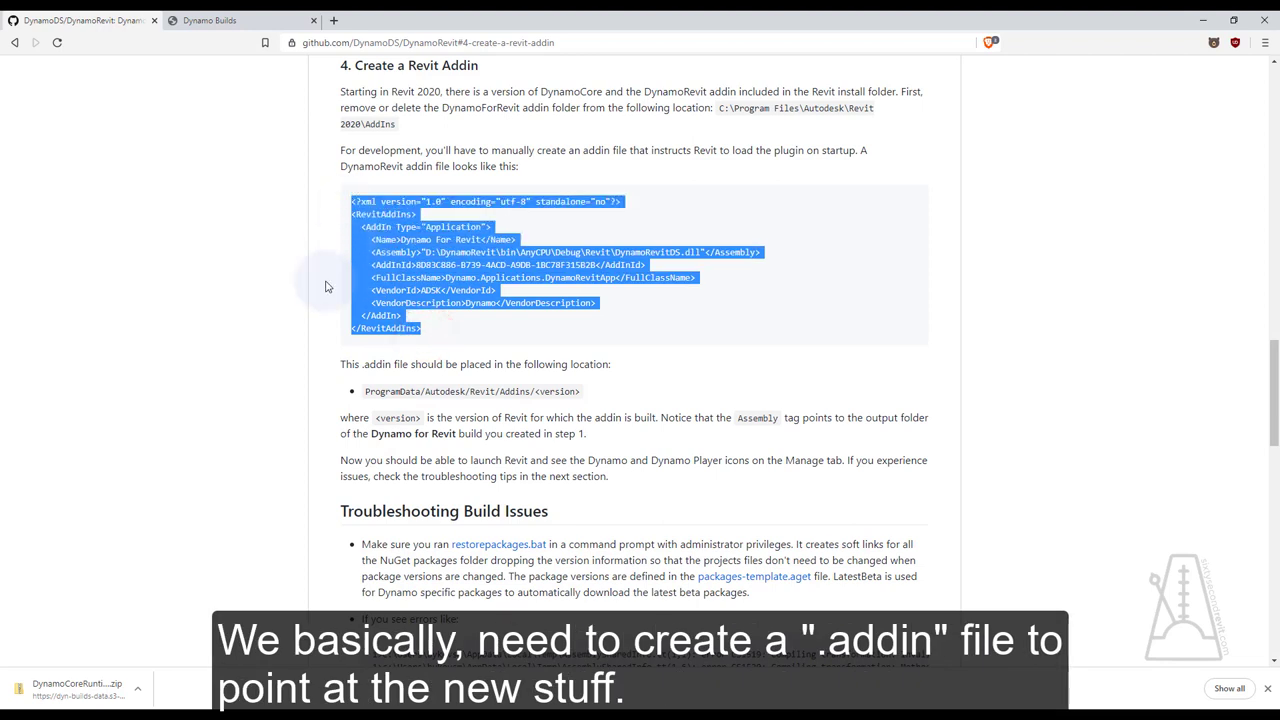
drag(571, 120, 720, 110)
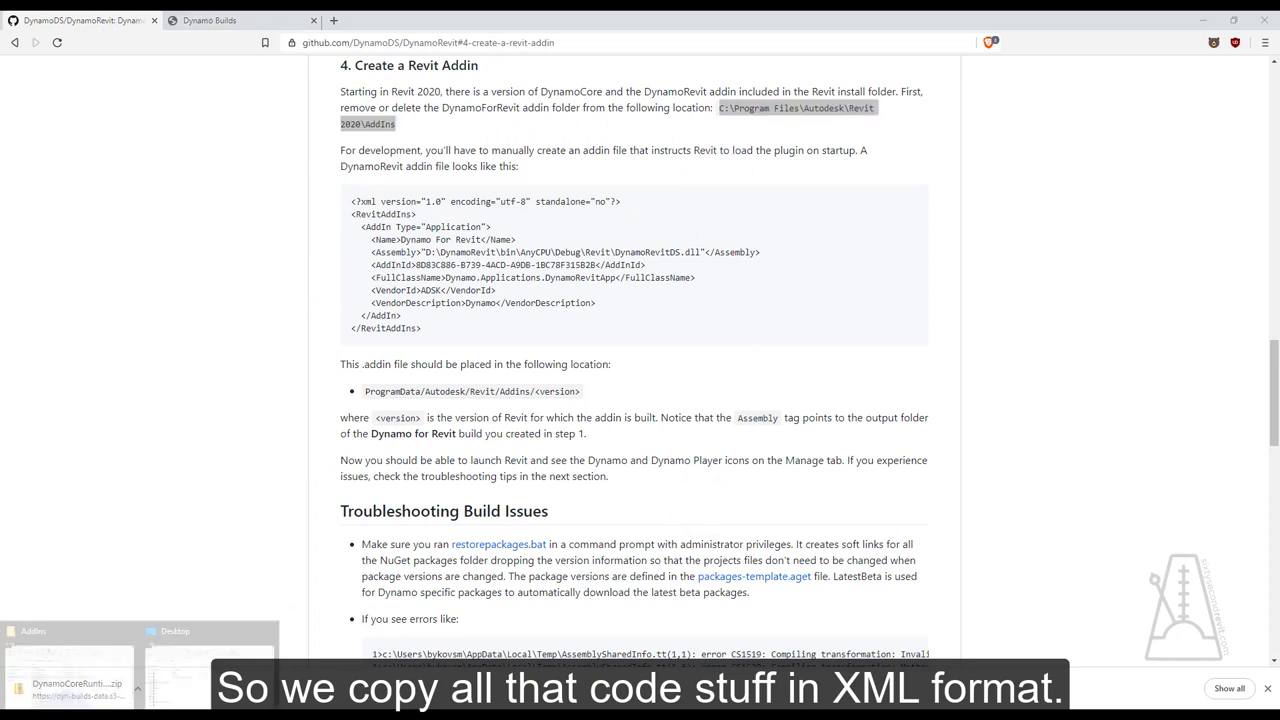
Make a new Desktop text document renamed CustomD4R.addin, accept the extension change, and edit it in Notepad++
click(172, 676)
right_click(424, 389)
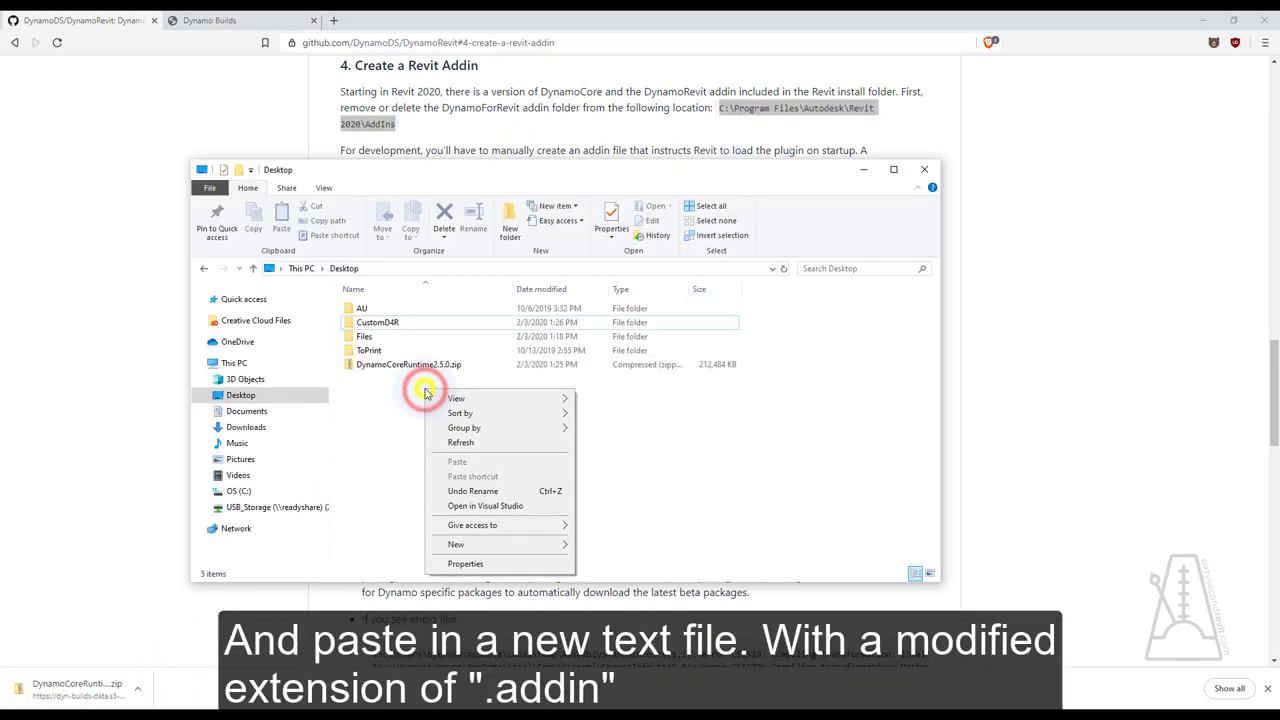
mouse_move(456, 544)
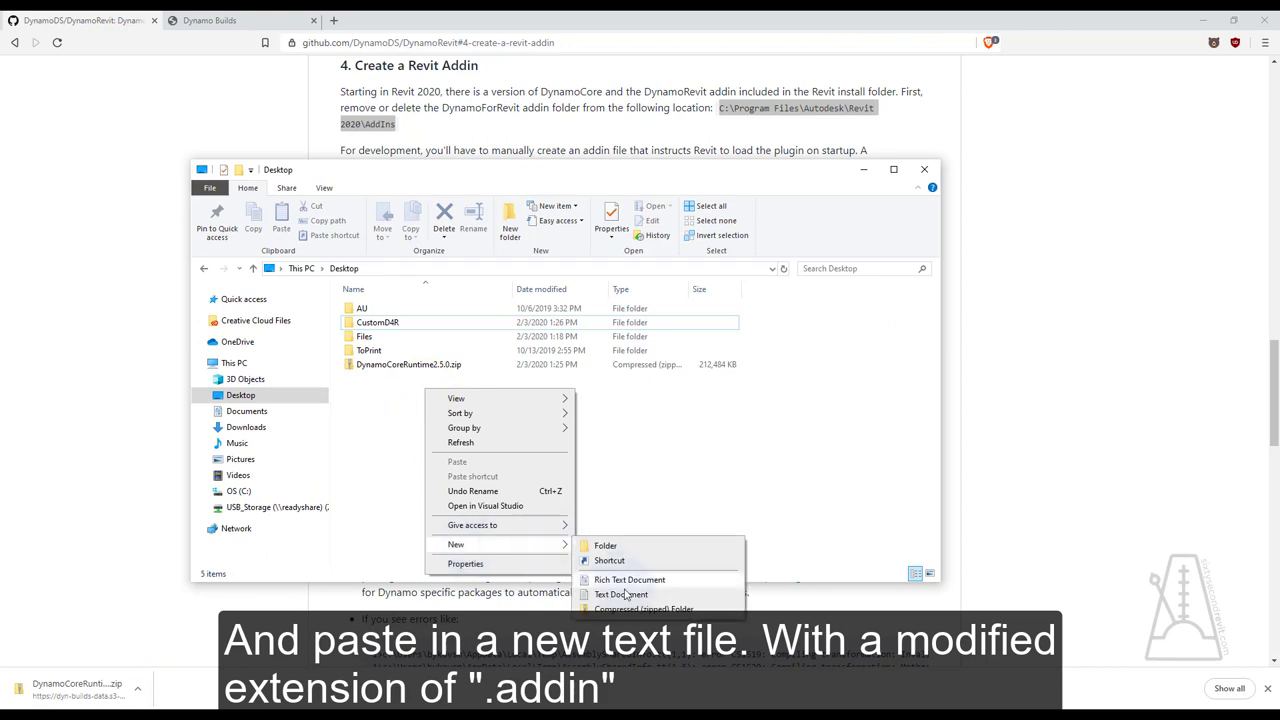
click(625, 595)
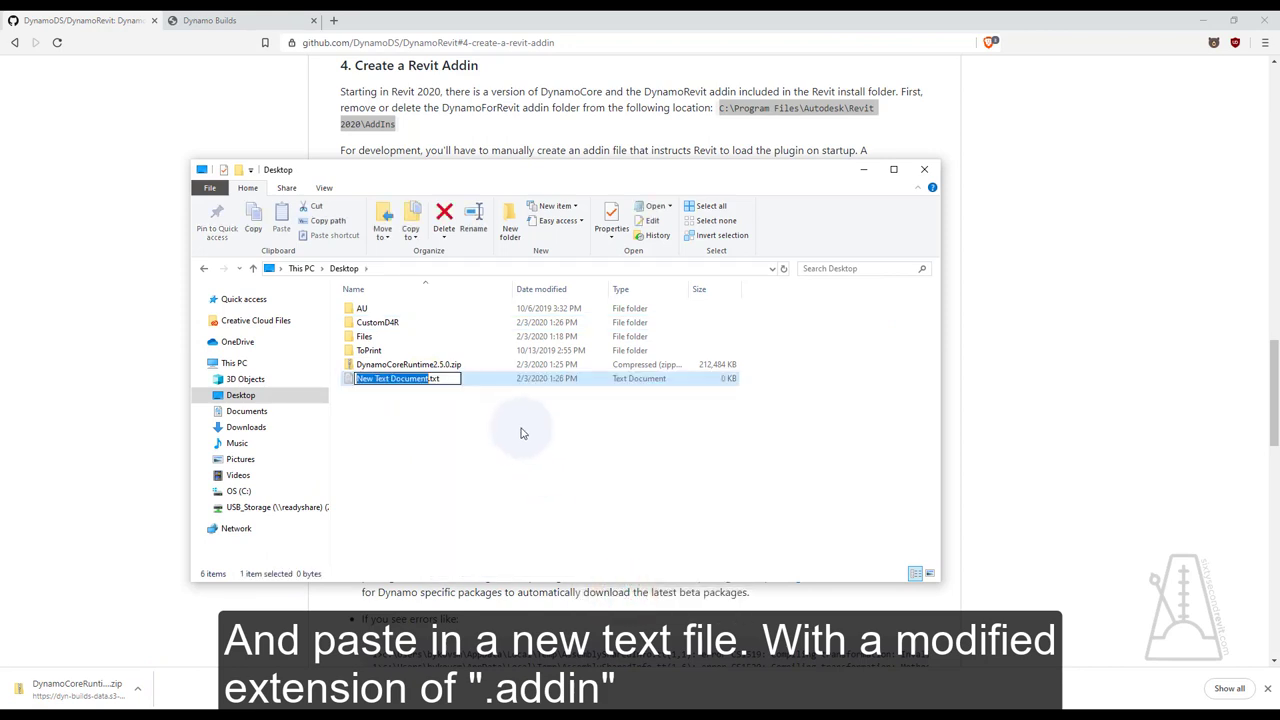
text(CustomD4R)
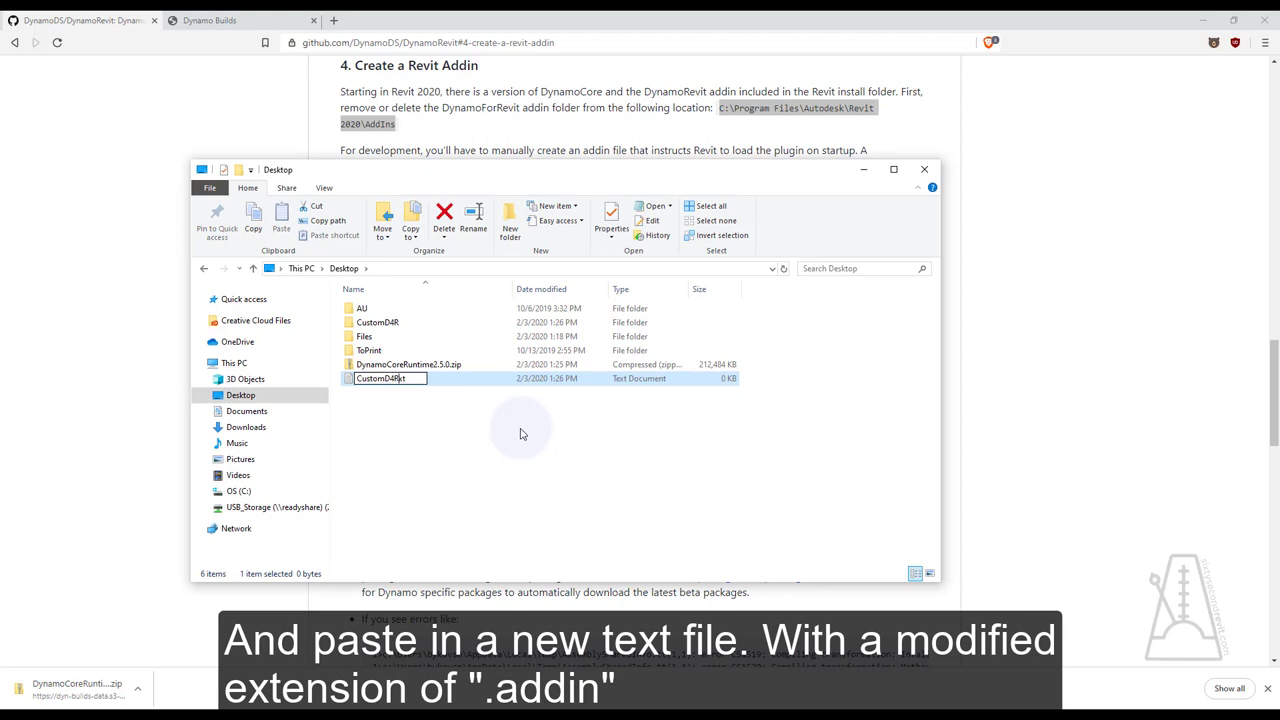
text(in)
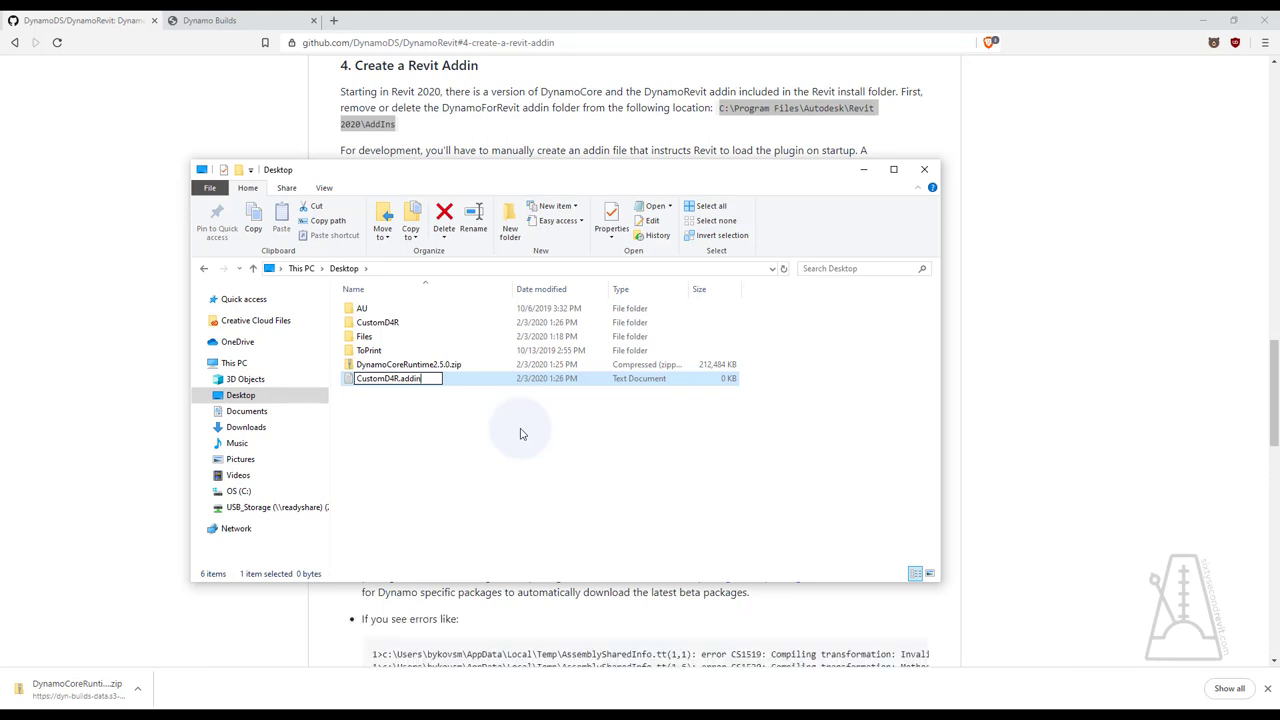
key(Return)
click(704, 371)
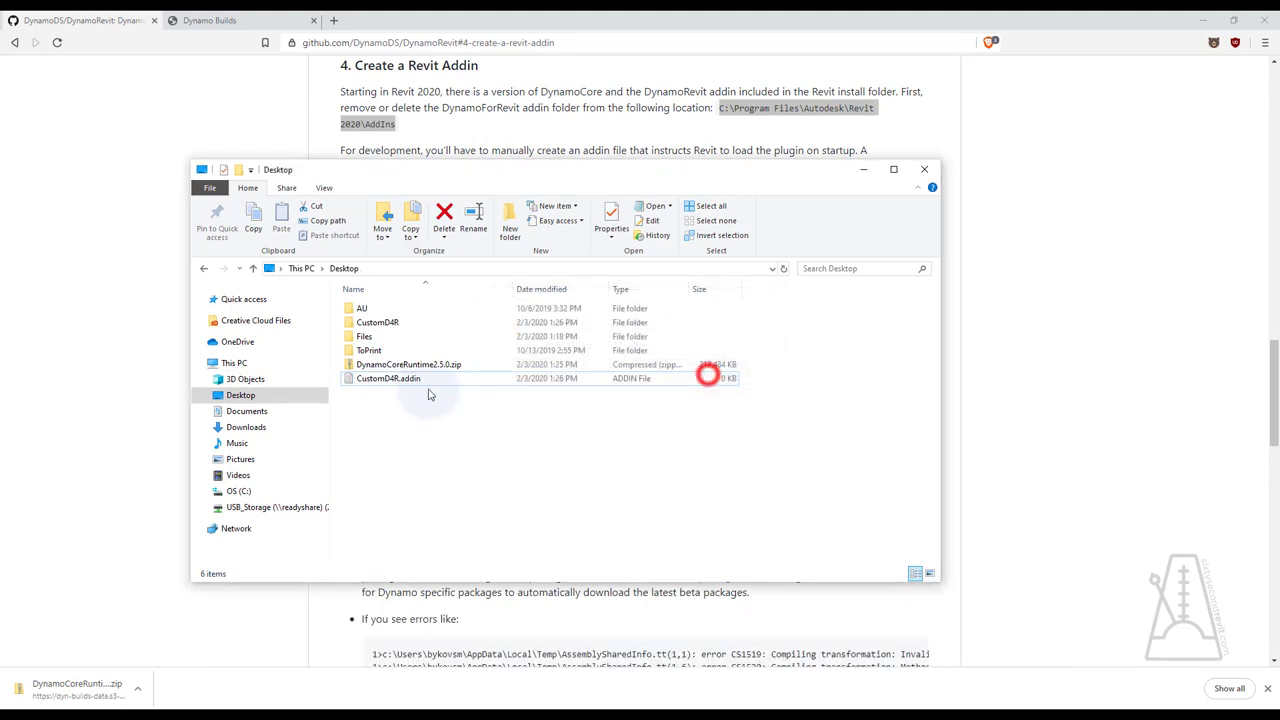
right_click(402, 382)
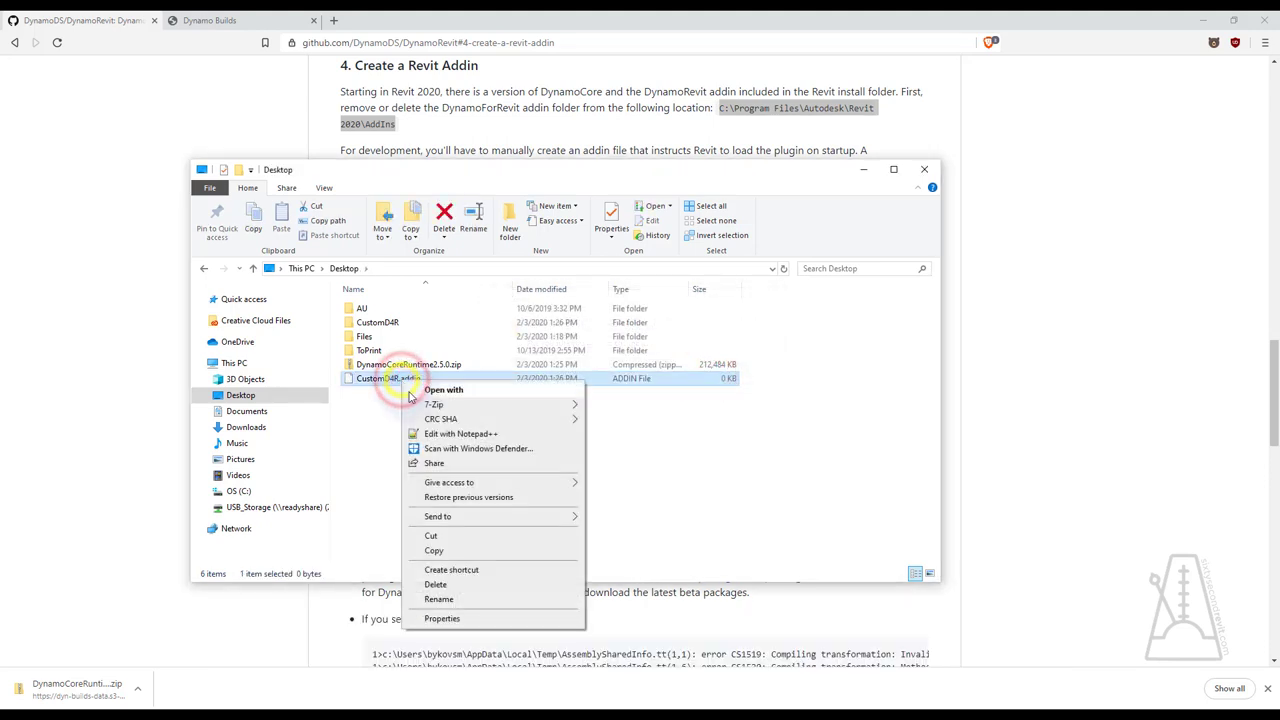
click(461, 434)
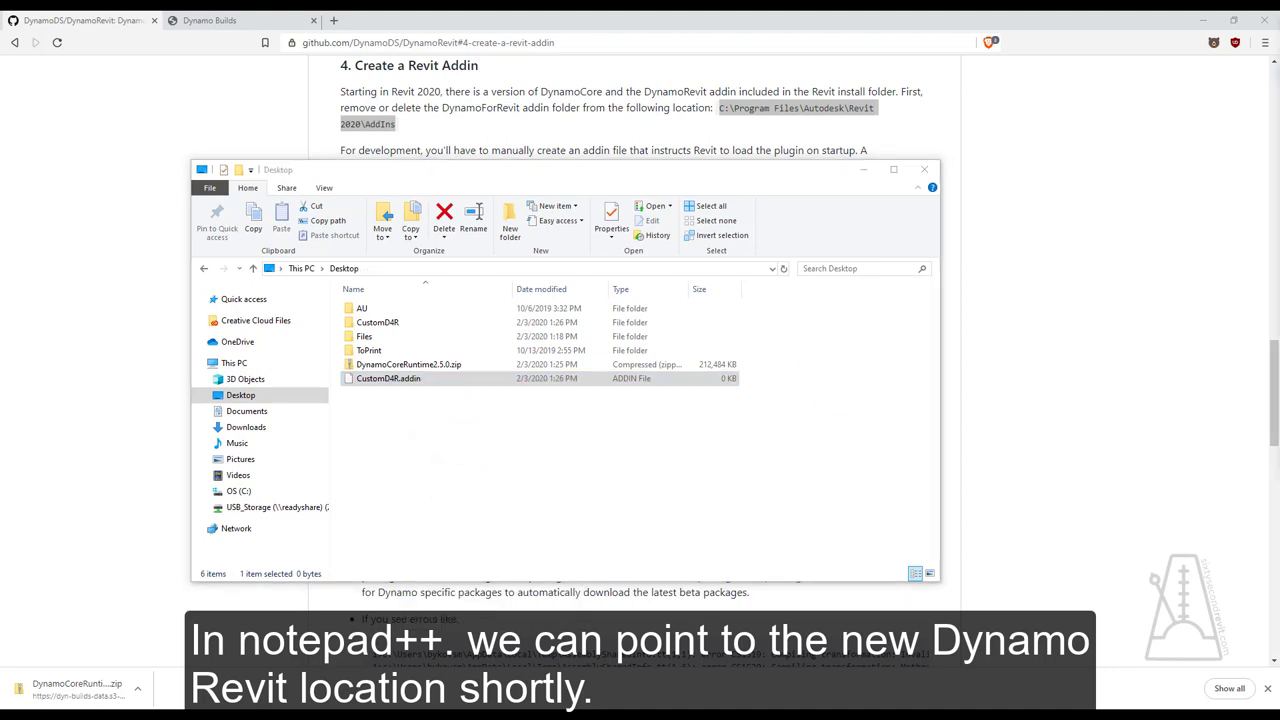
Paste the copied Dynamo For Revit XML into CustomD4R.addin and save it
click(386, 243)
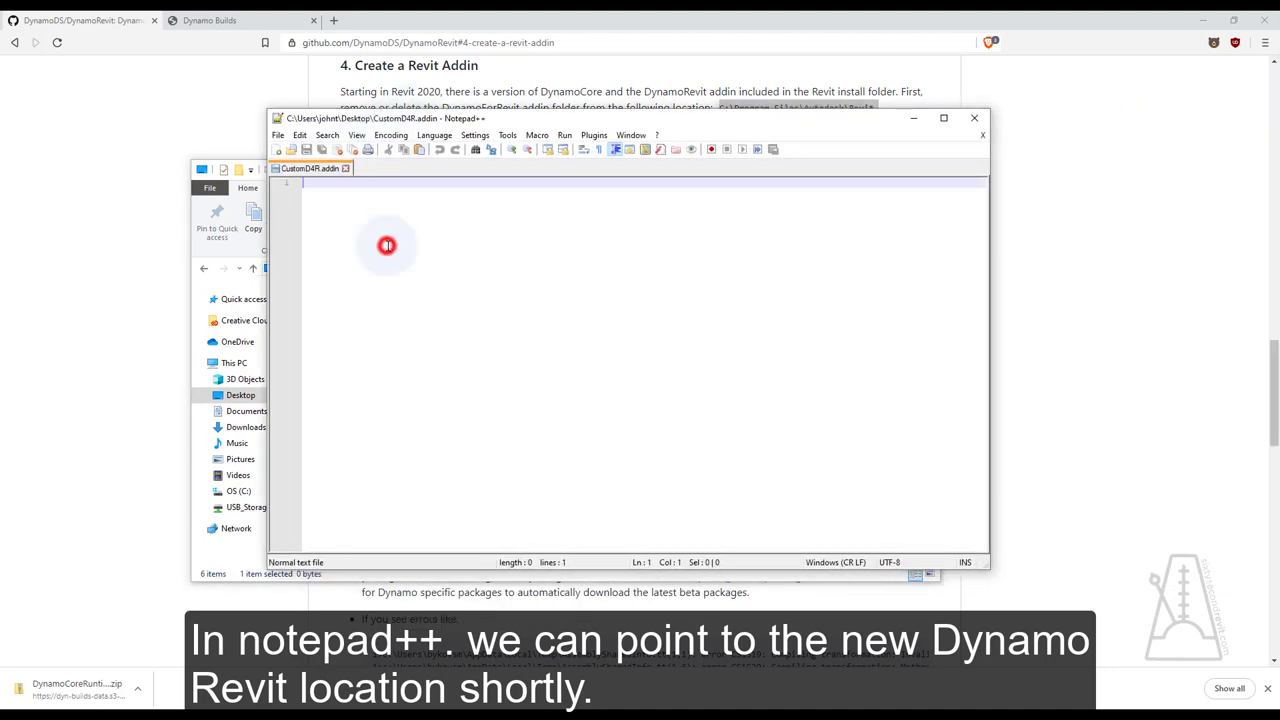
key(ctrl+v)
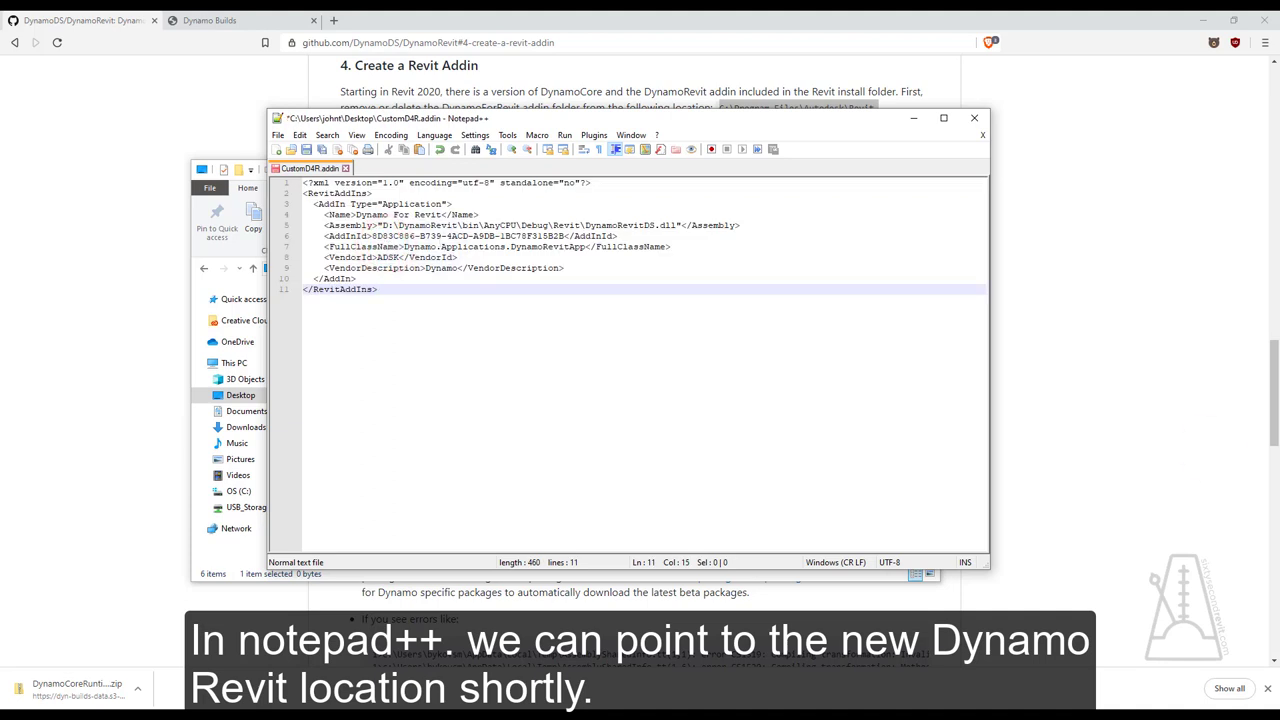
click(705, 384)
click(308, 150)
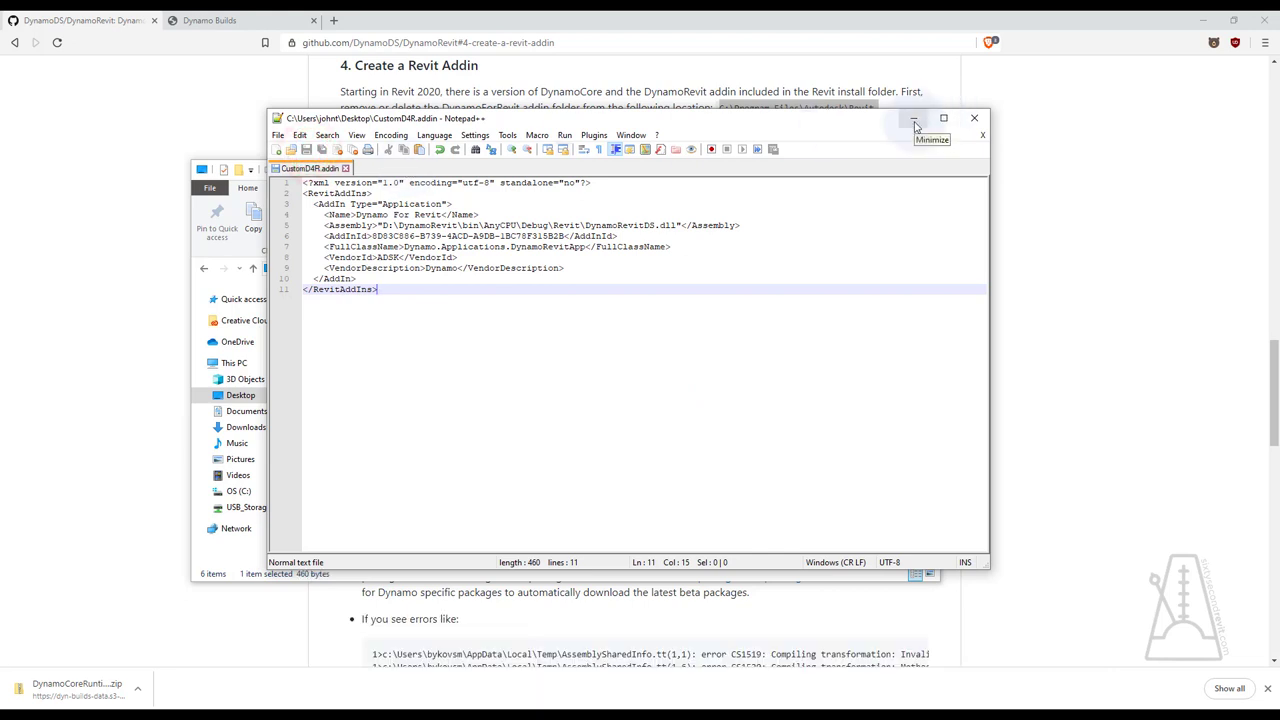
Minimize Notepad++ and bring up the Revit 2020 AddIns folder window
click(914, 124)
click(611, 478)
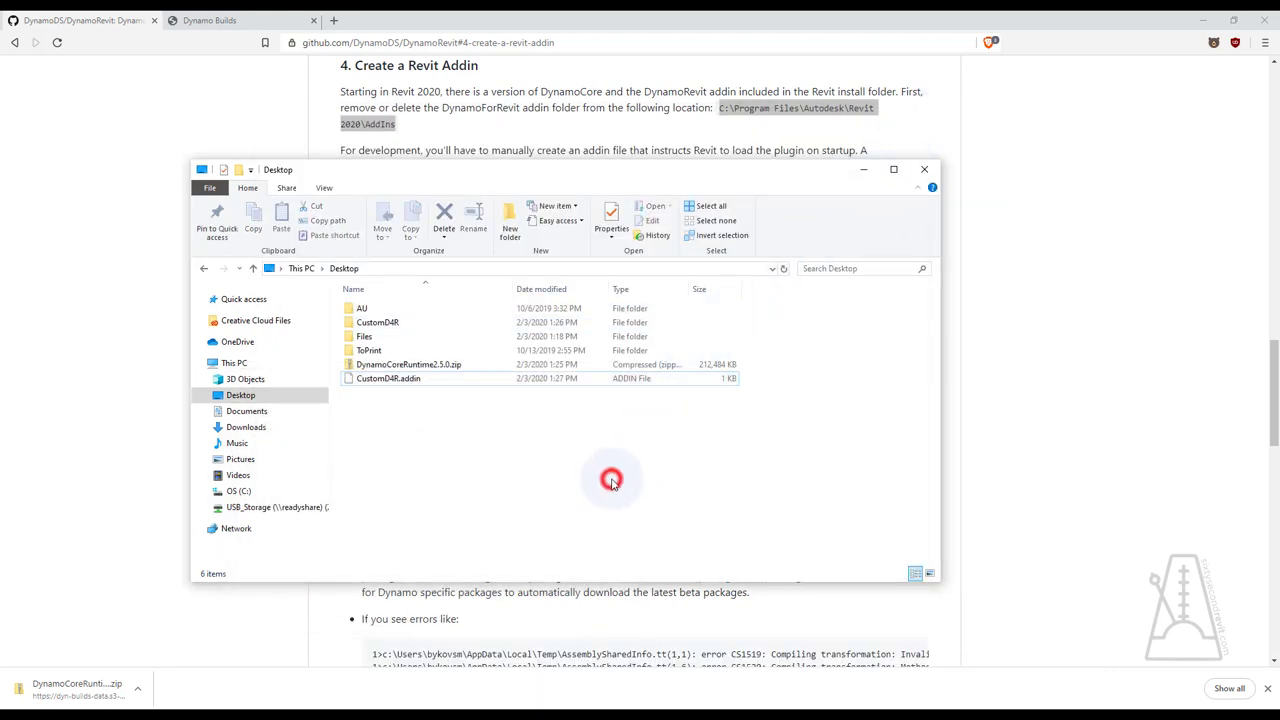
mouse_move(68, 665)
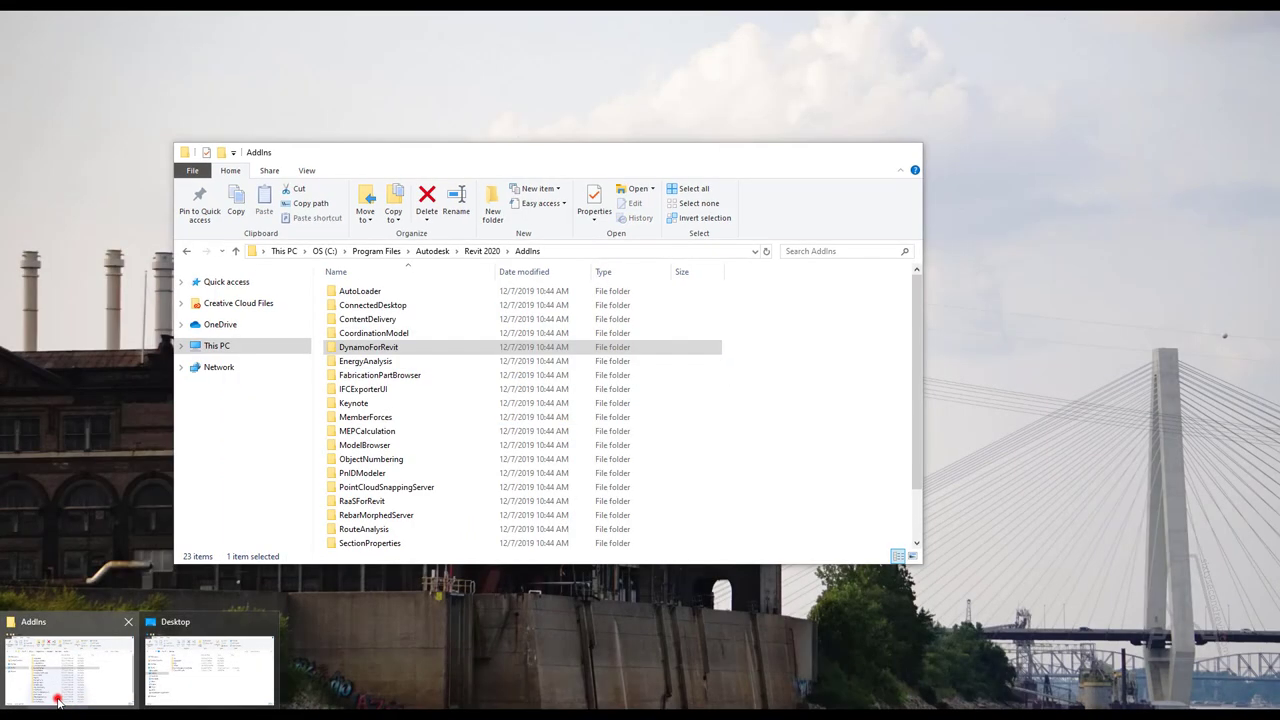
click(58, 700)
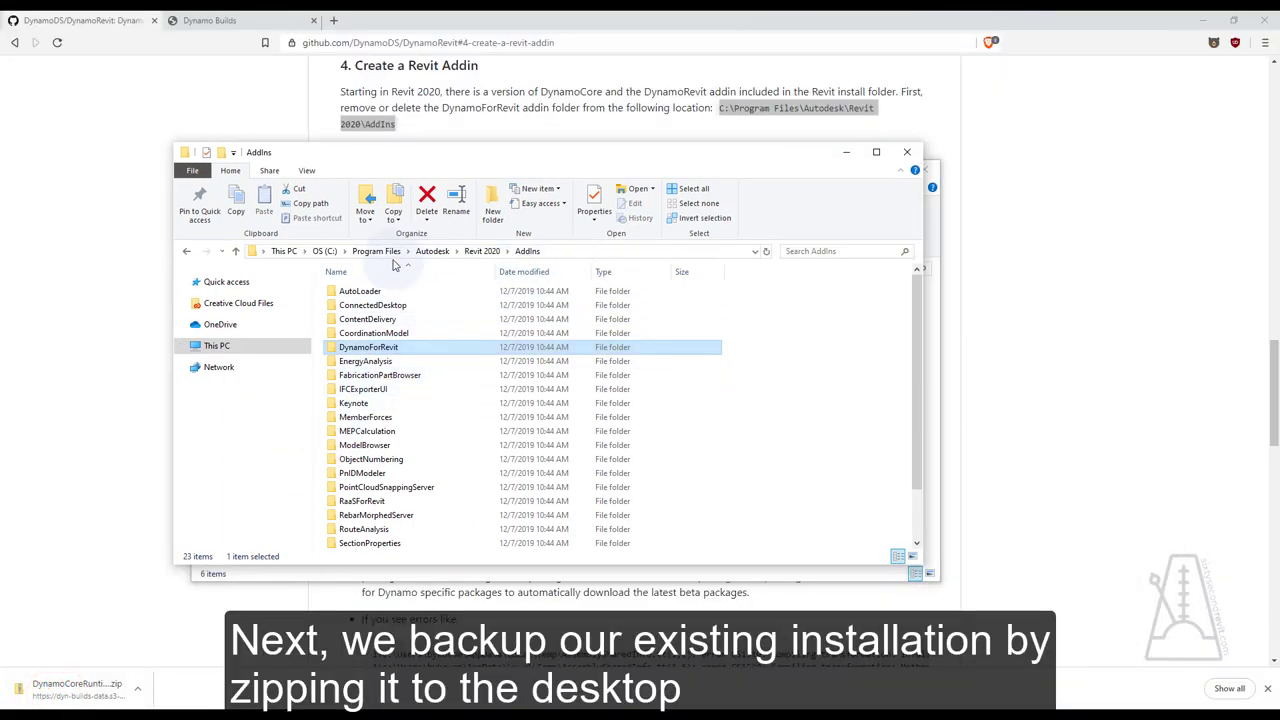
Compress the DynamoForRevit folder into DynamoForRevit.zip on the Desktop and verify it there
right_click(366, 349)
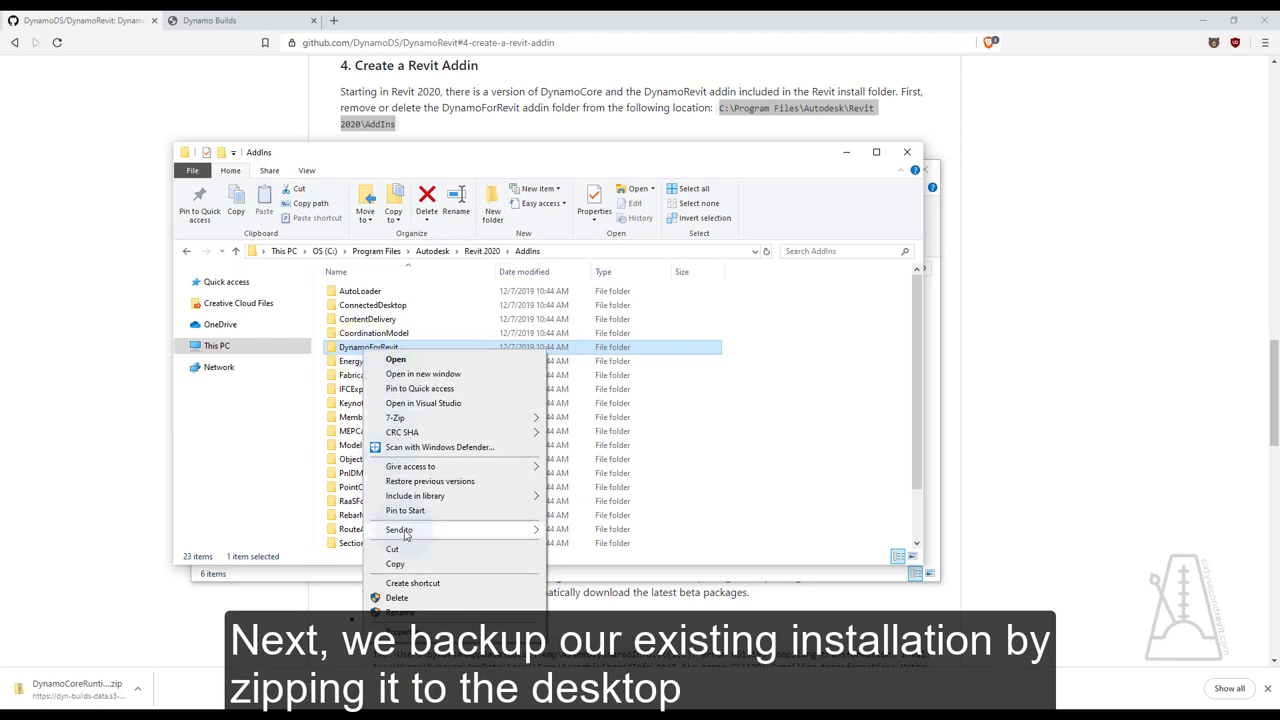
mouse_move(400, 530)
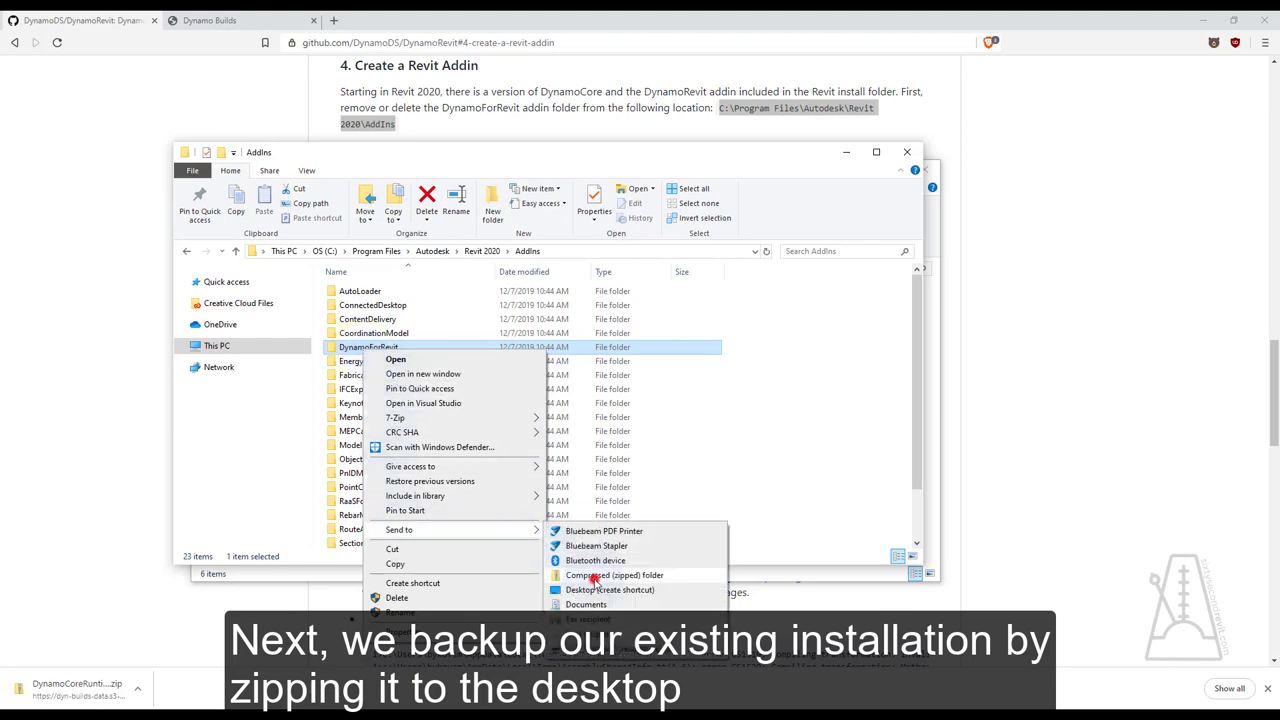
click(594, 576)
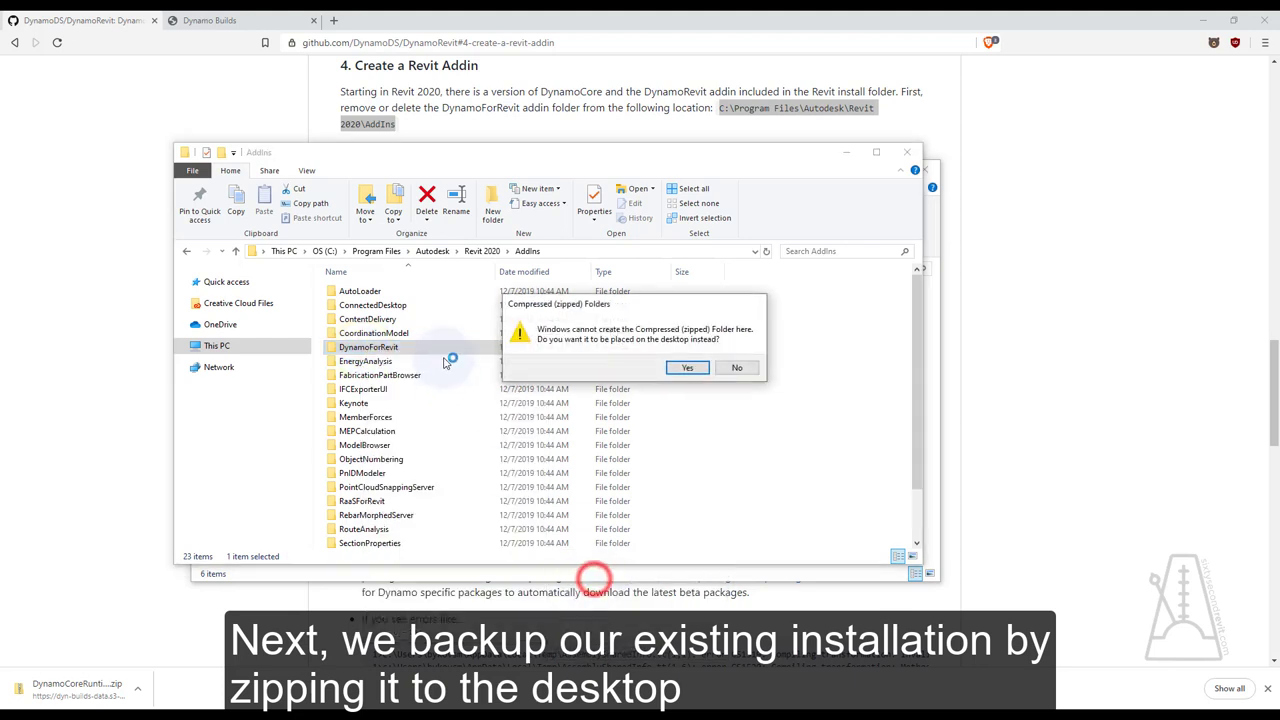
click(688, 368)
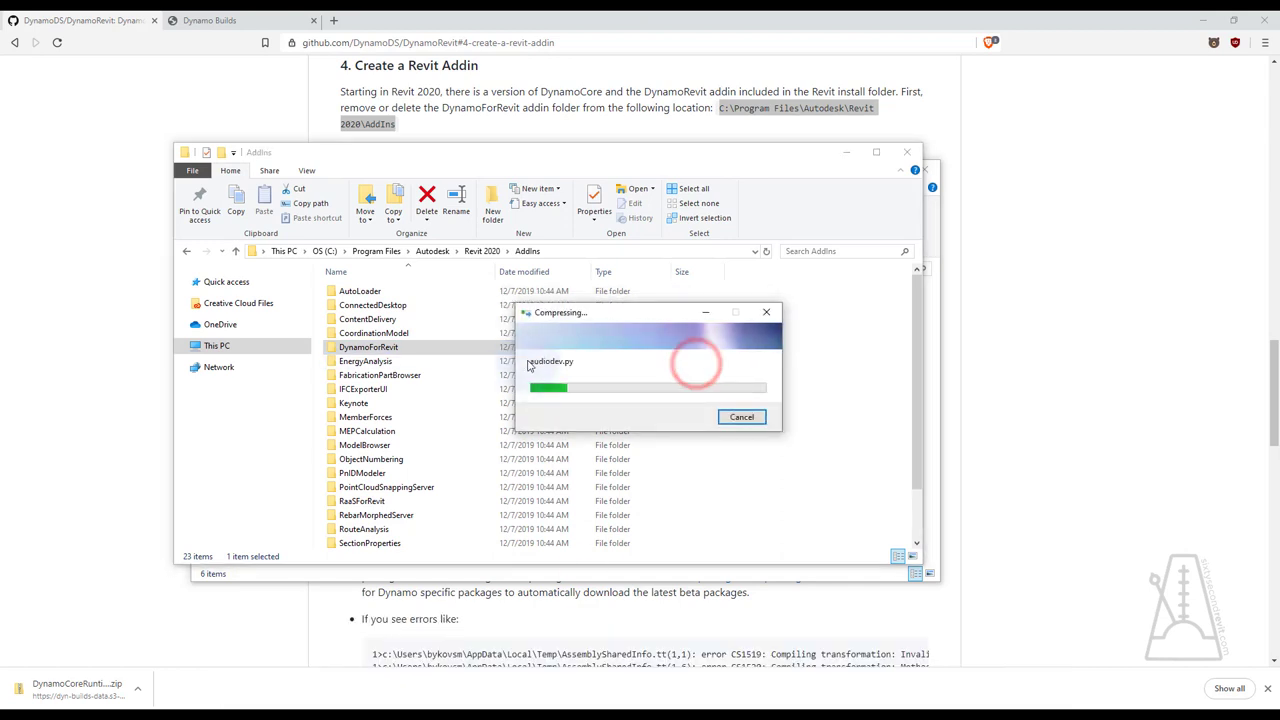
click(645, 574)
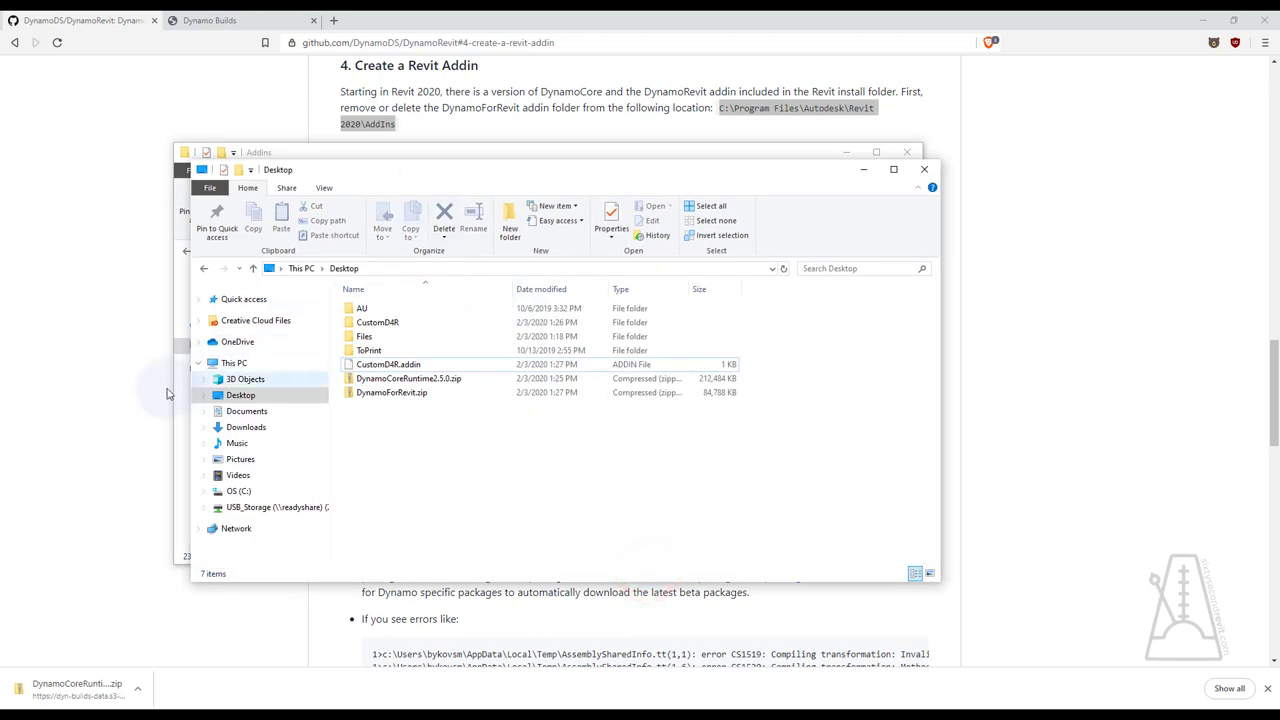
click(198, 364)
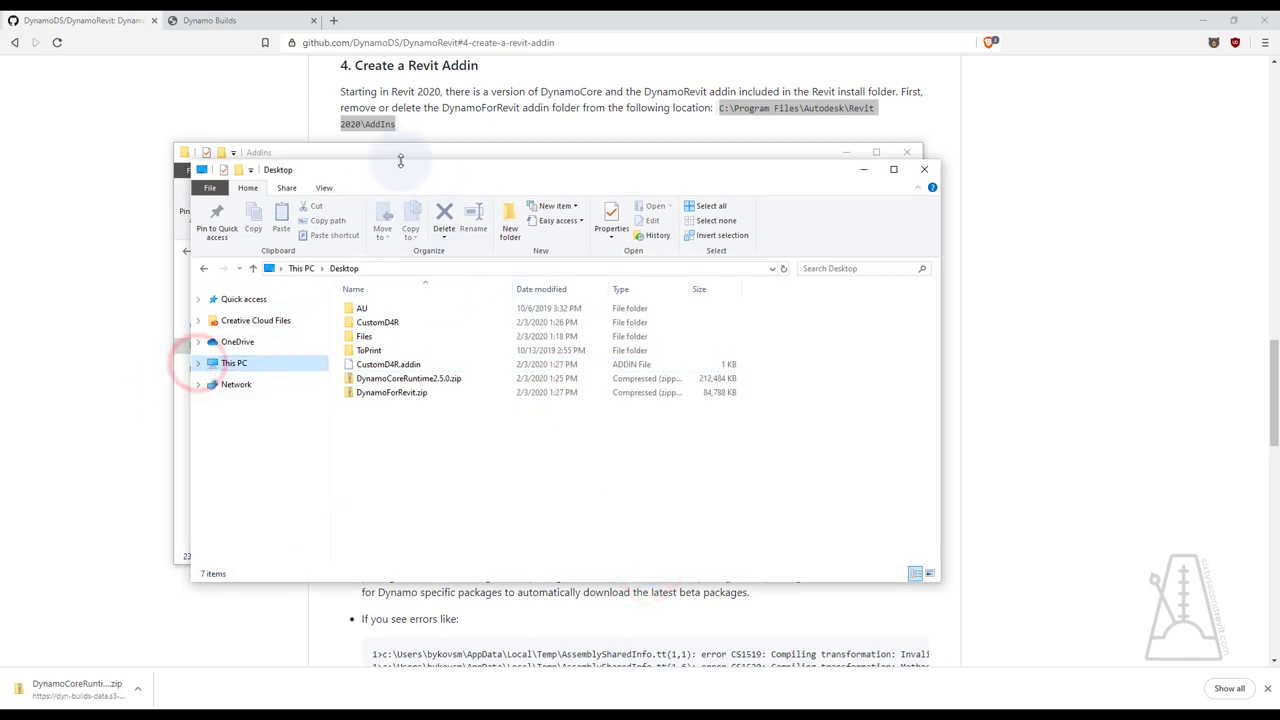
Copy the Revit subfolder from DynamoForRevit into the Desktop CustomD4R folder
drag(400, 170, 710, 162)
click(438, 152)
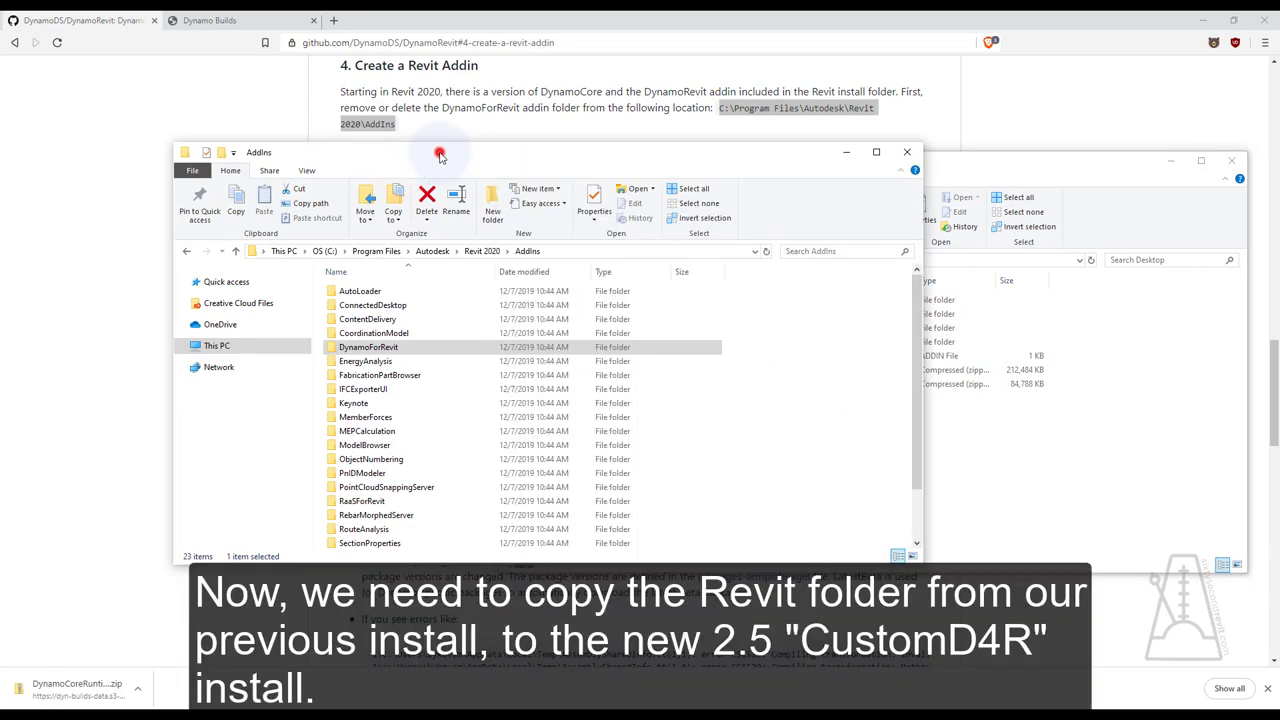
double_click(375, 347)
drag(555, 153, 379, 164)
click(176, 502)
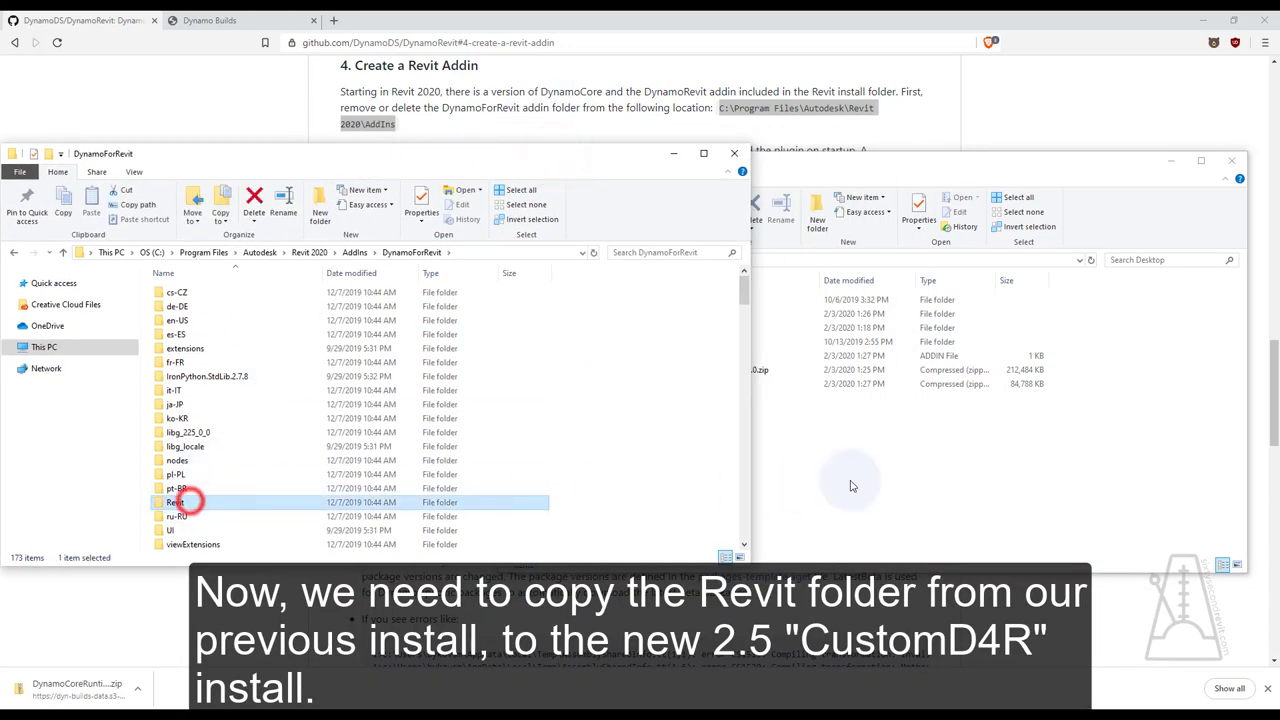
click(938, 474)
double_click(685, 313)
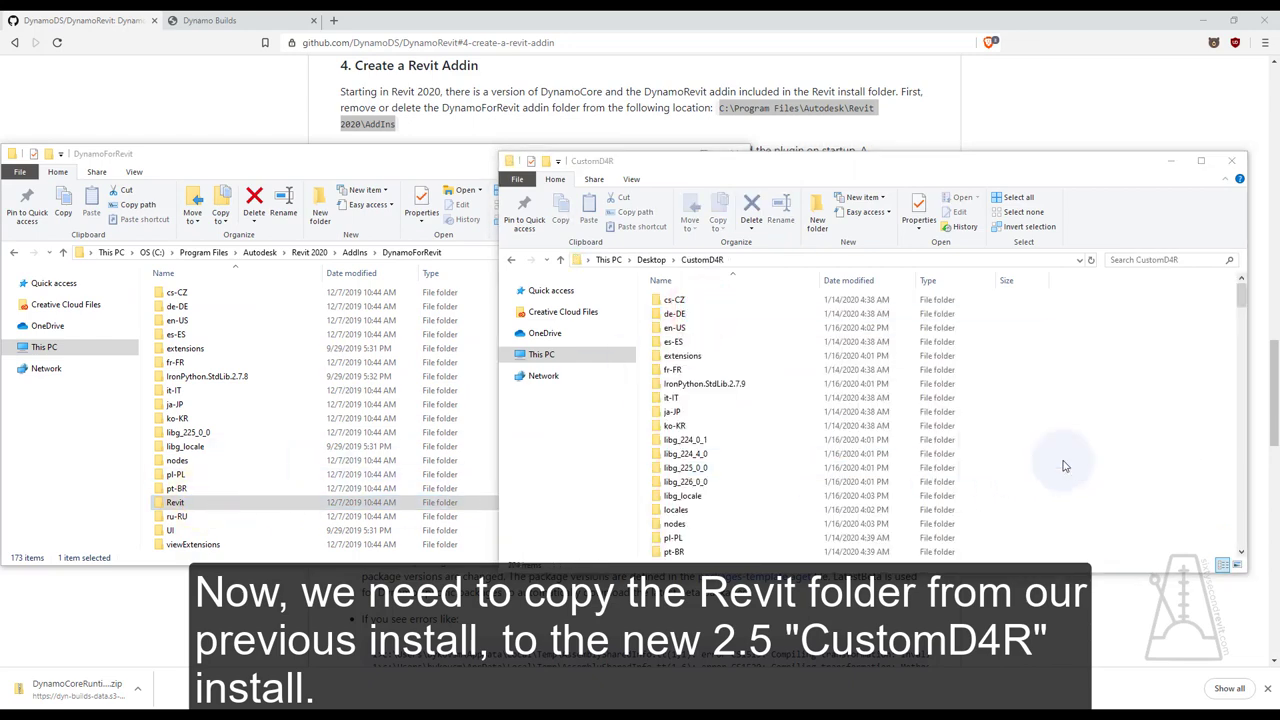
right_drag(198, 505, 1066, 463)
click(1104, 498)
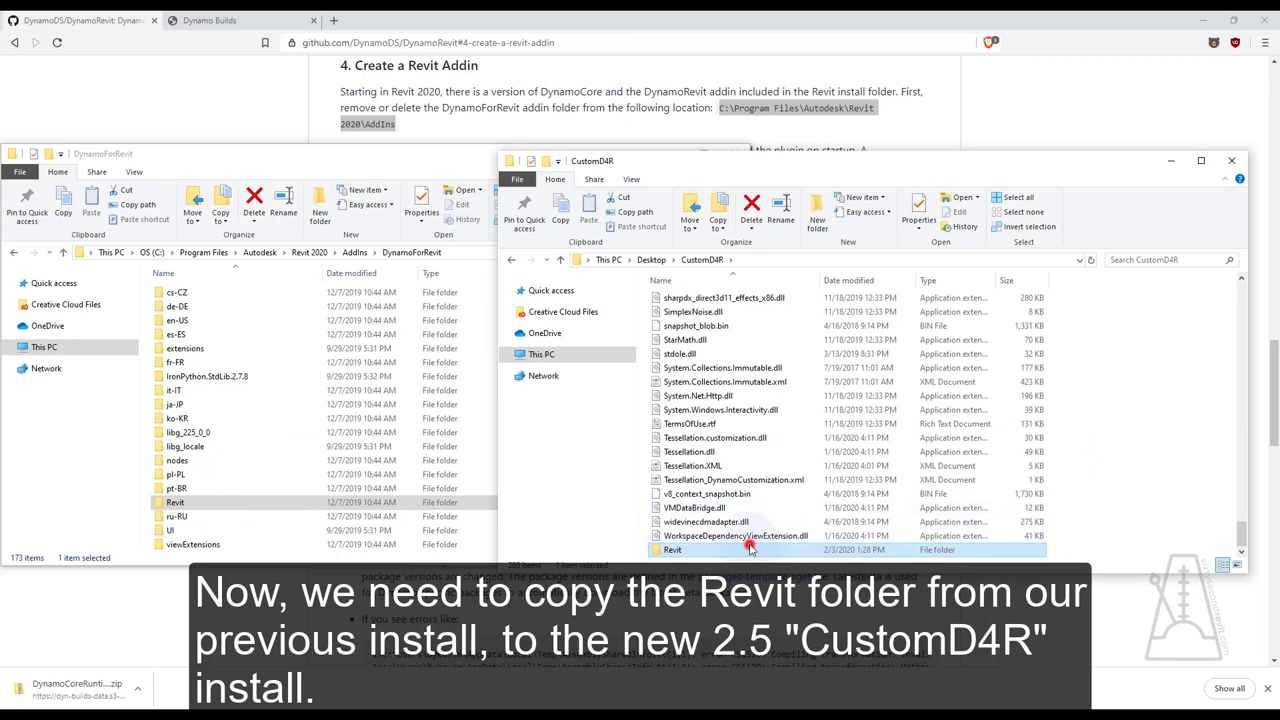
Check the copied Revit folder, then delete DynamoForRevit from the Revit 2020 AddIns folder
double_click(750, 548)
scroll(750, 540, down, 2)
scroll(750, 540, down, 2)
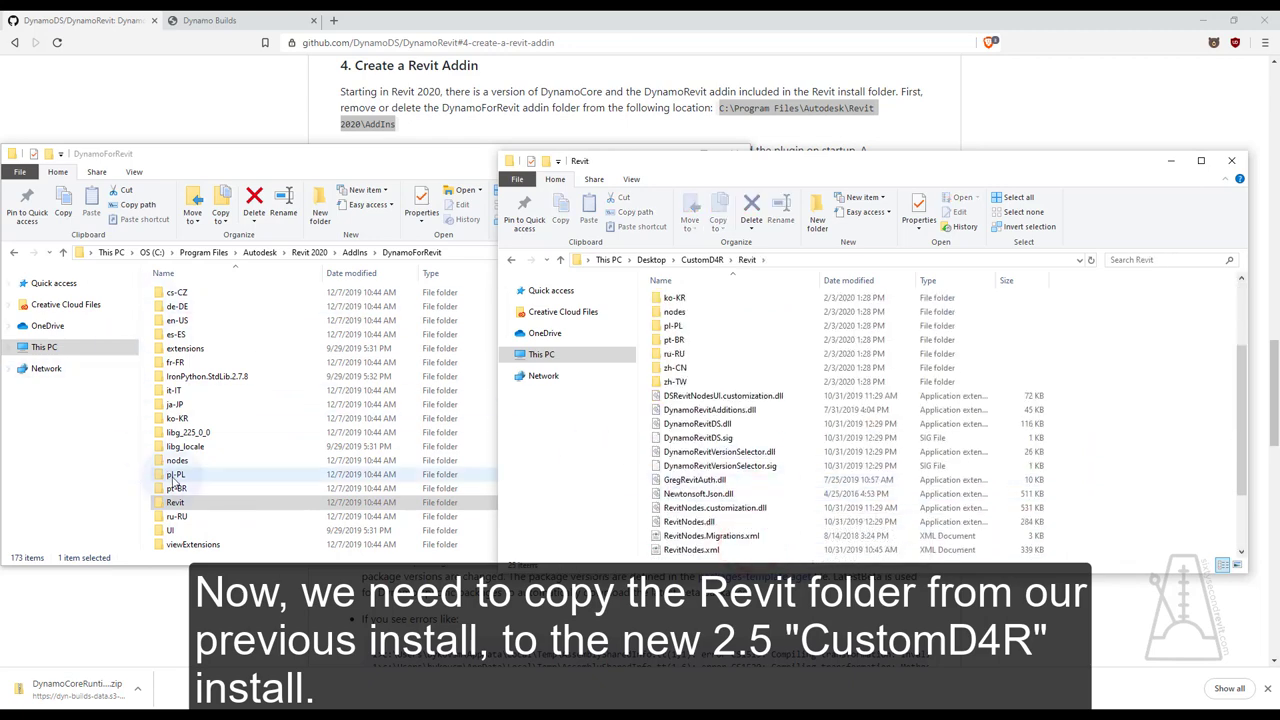
click(355, 252)
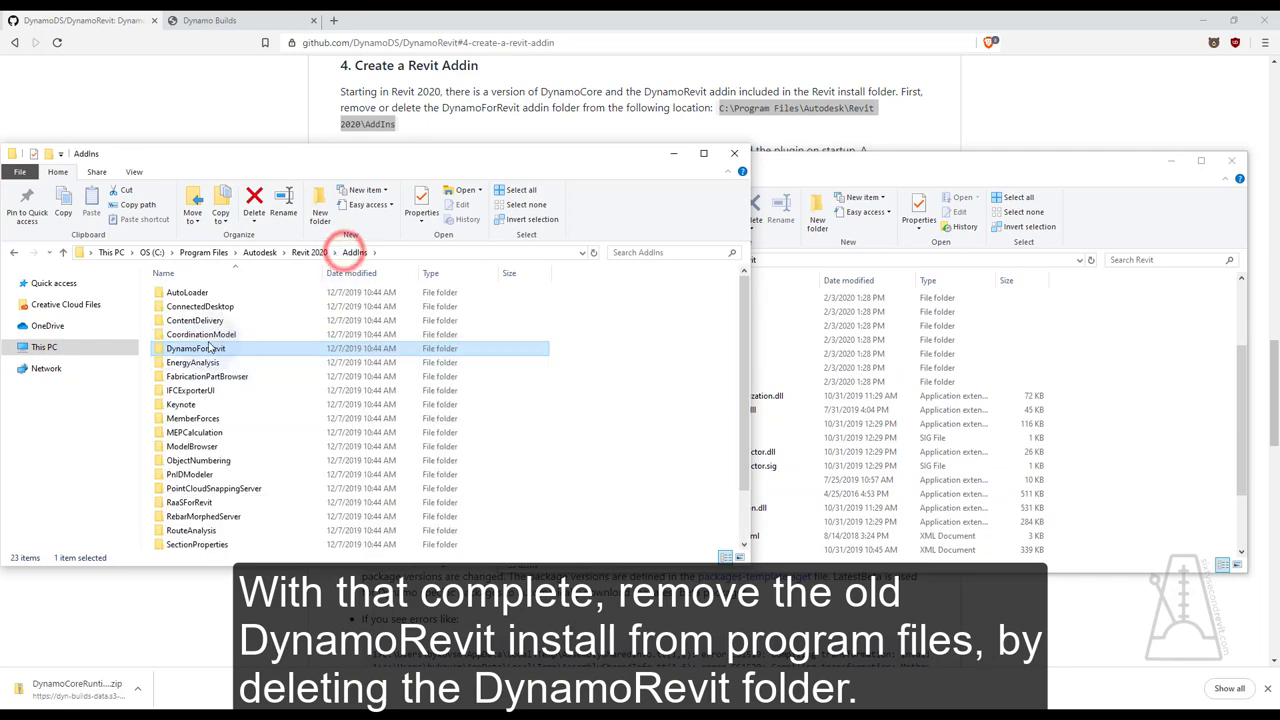
right_click(209, 350)
click(240, 594)
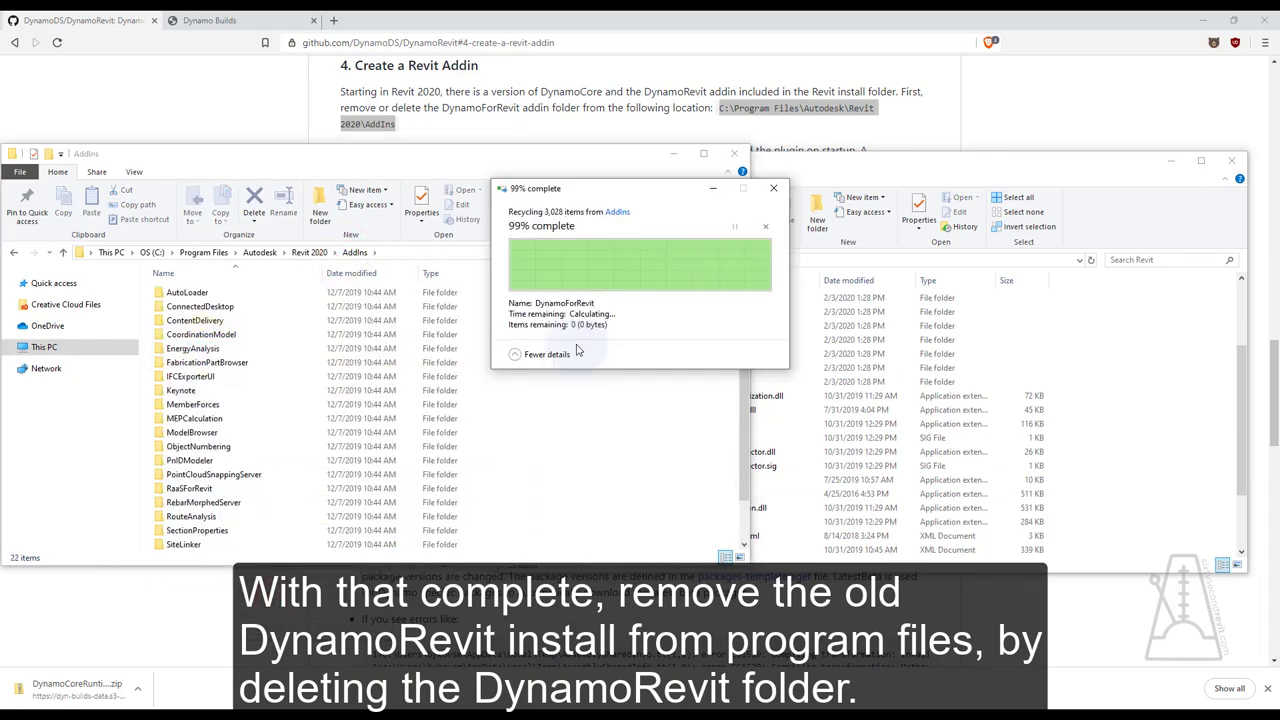
click(1193, 437)
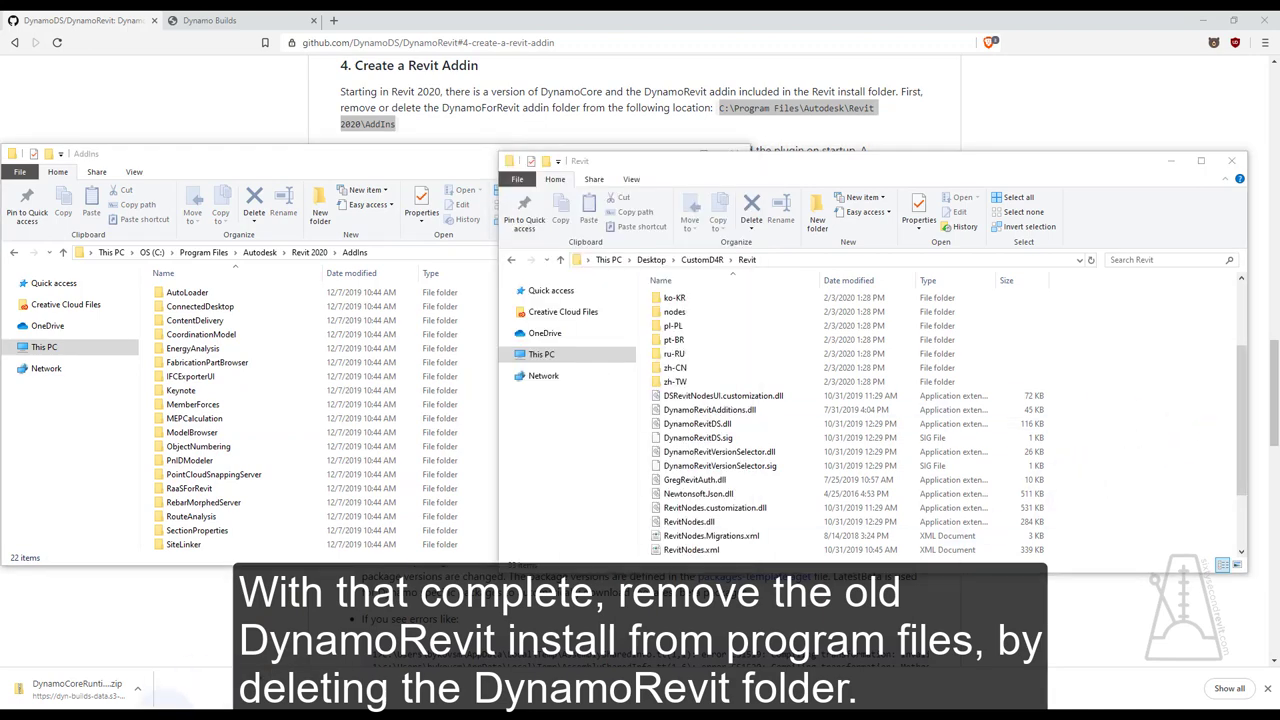
Replace the Assembly folder in CustomD4R.addin with the Desktop CustomD4R\Revit path, then save and close
click(667, 247)
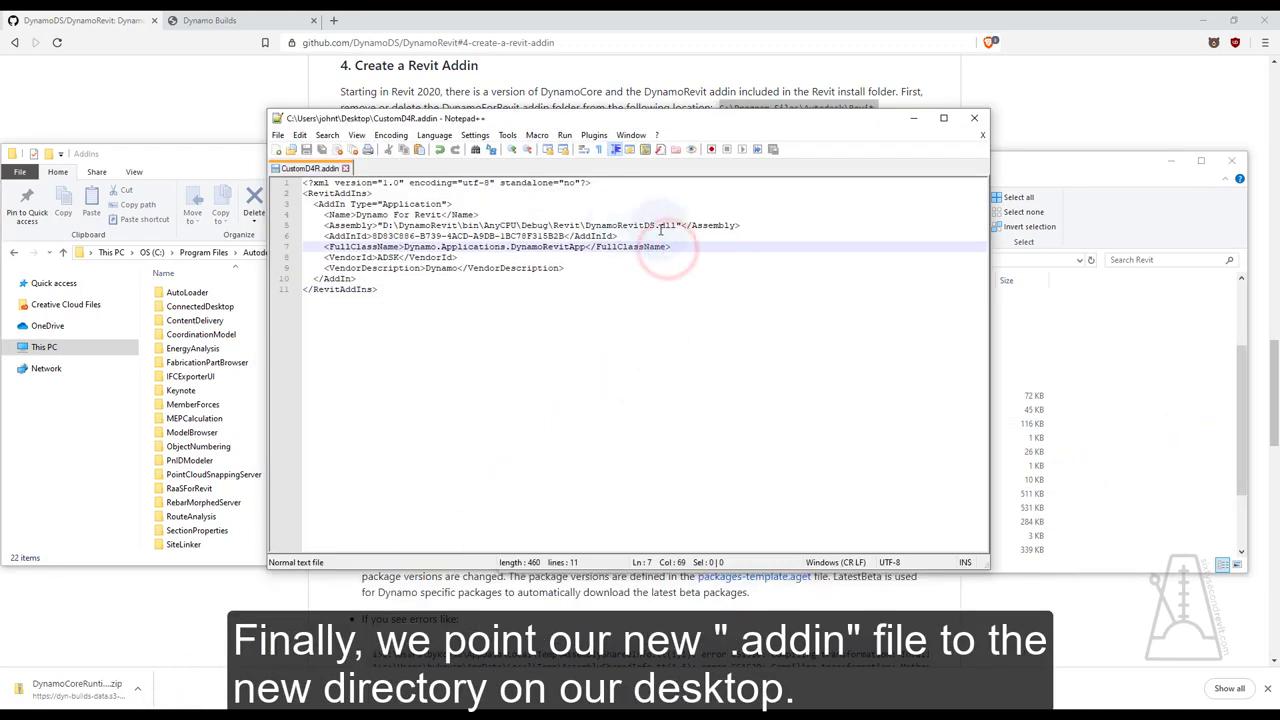
click(1100, 440)
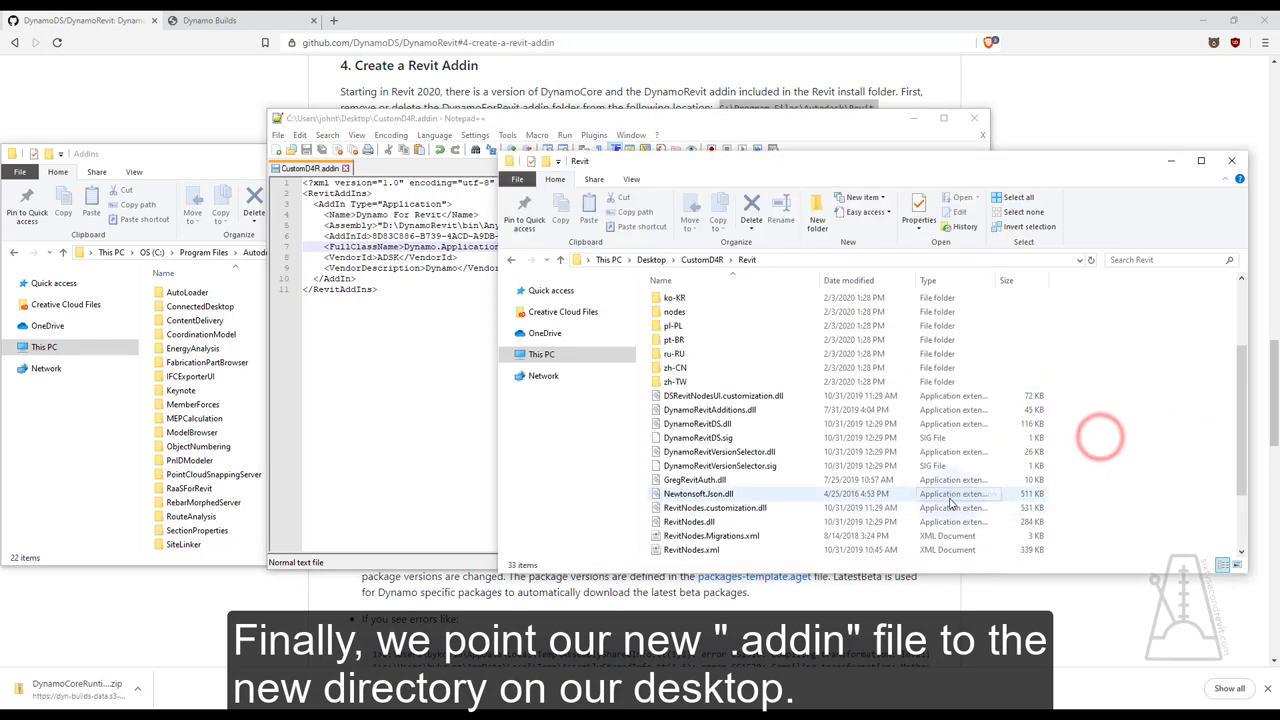
click(829, 262)
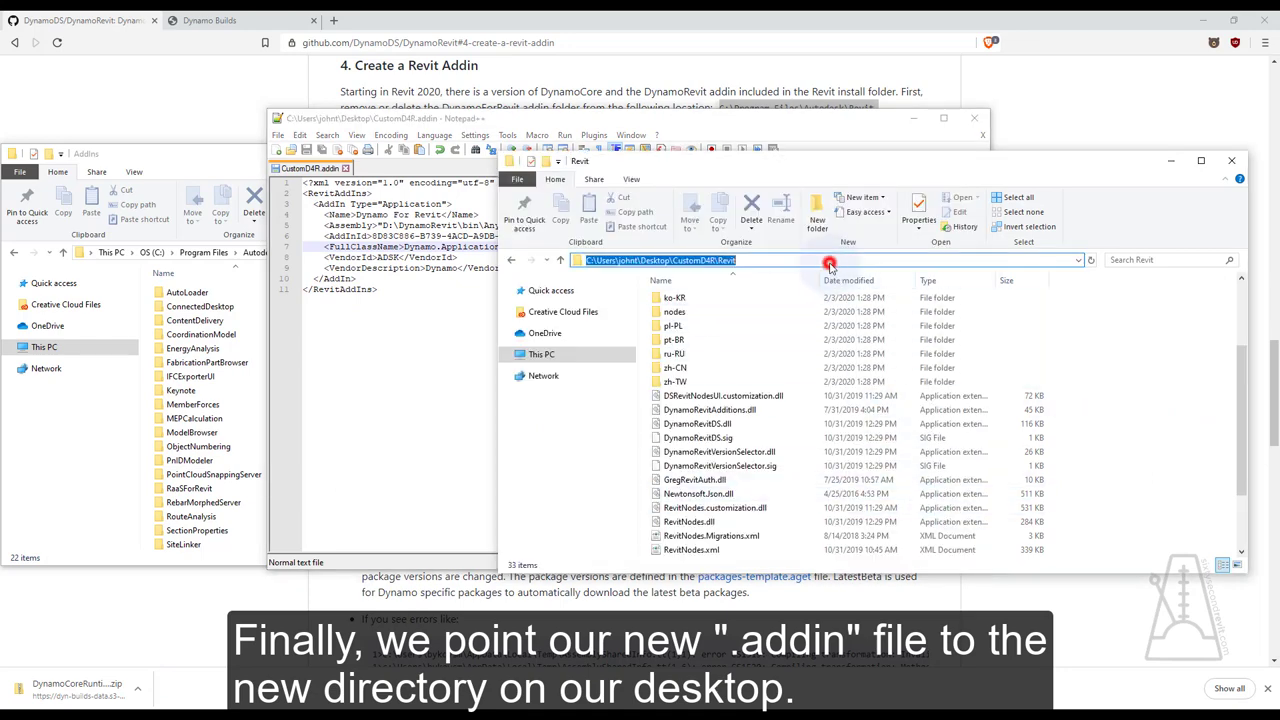
click(425, 398)
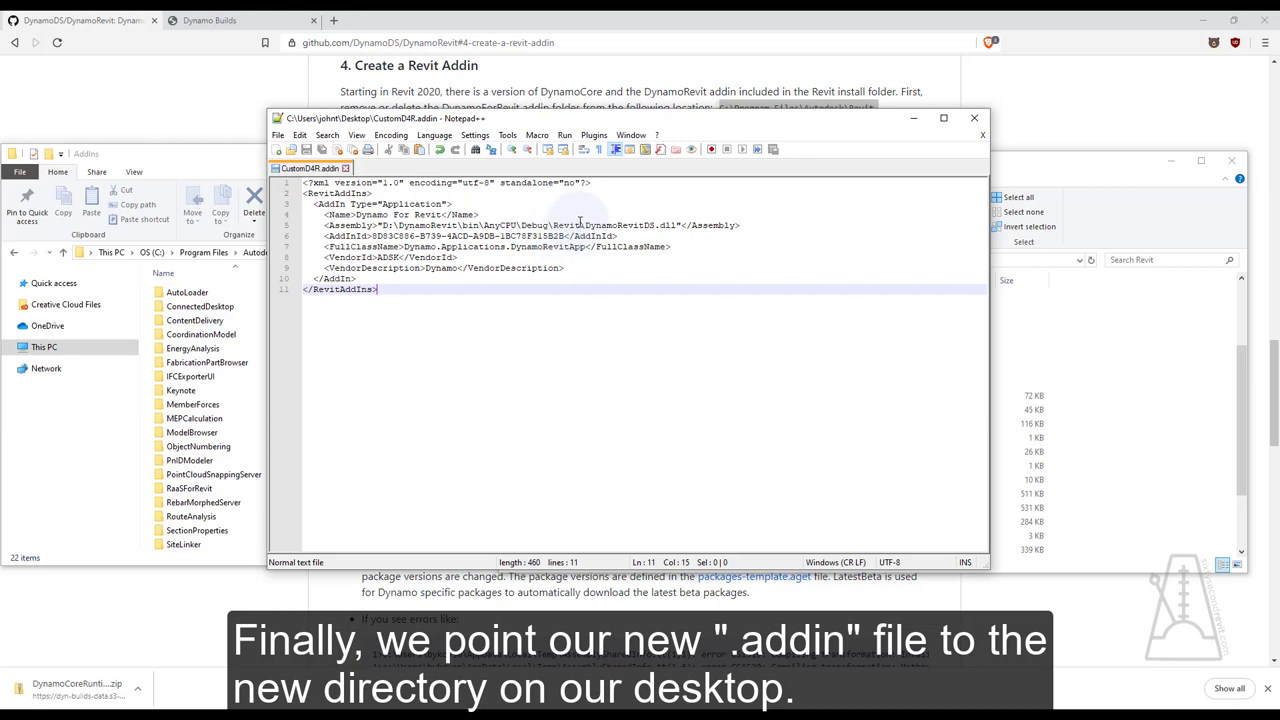
drag(580, 223, 405, 225)
key(ctrl+v)
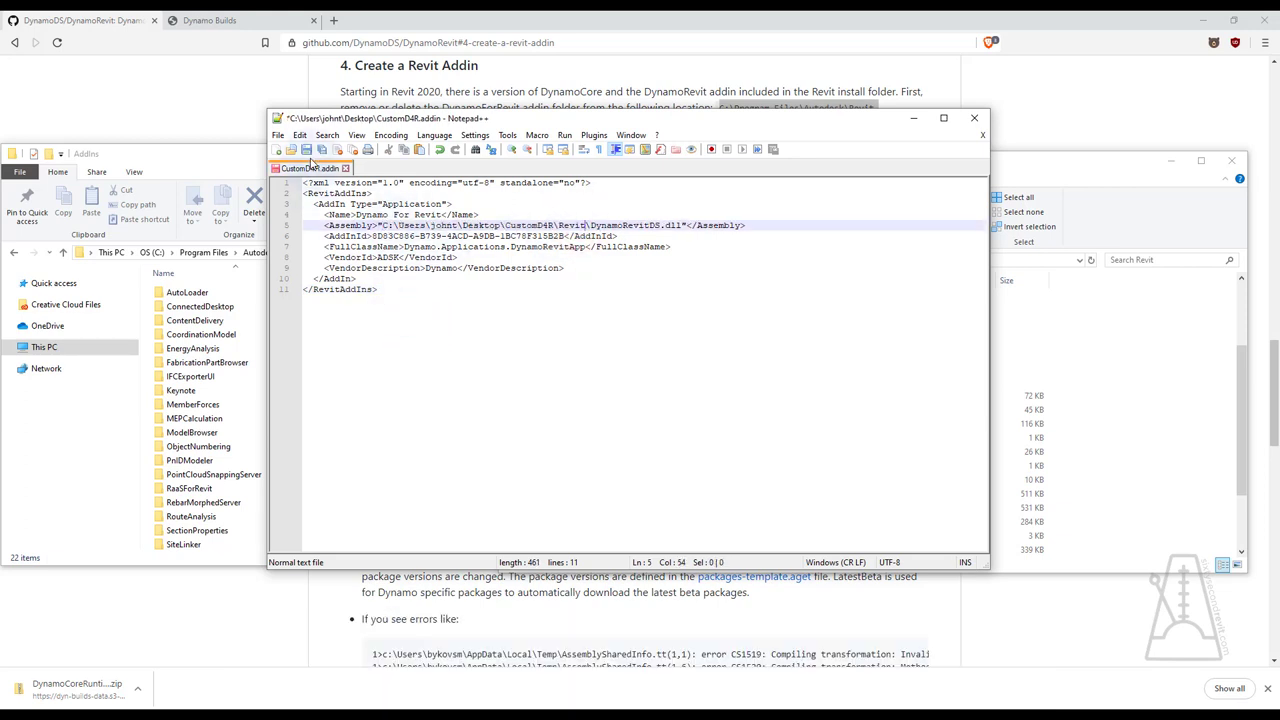
click(971, 120)
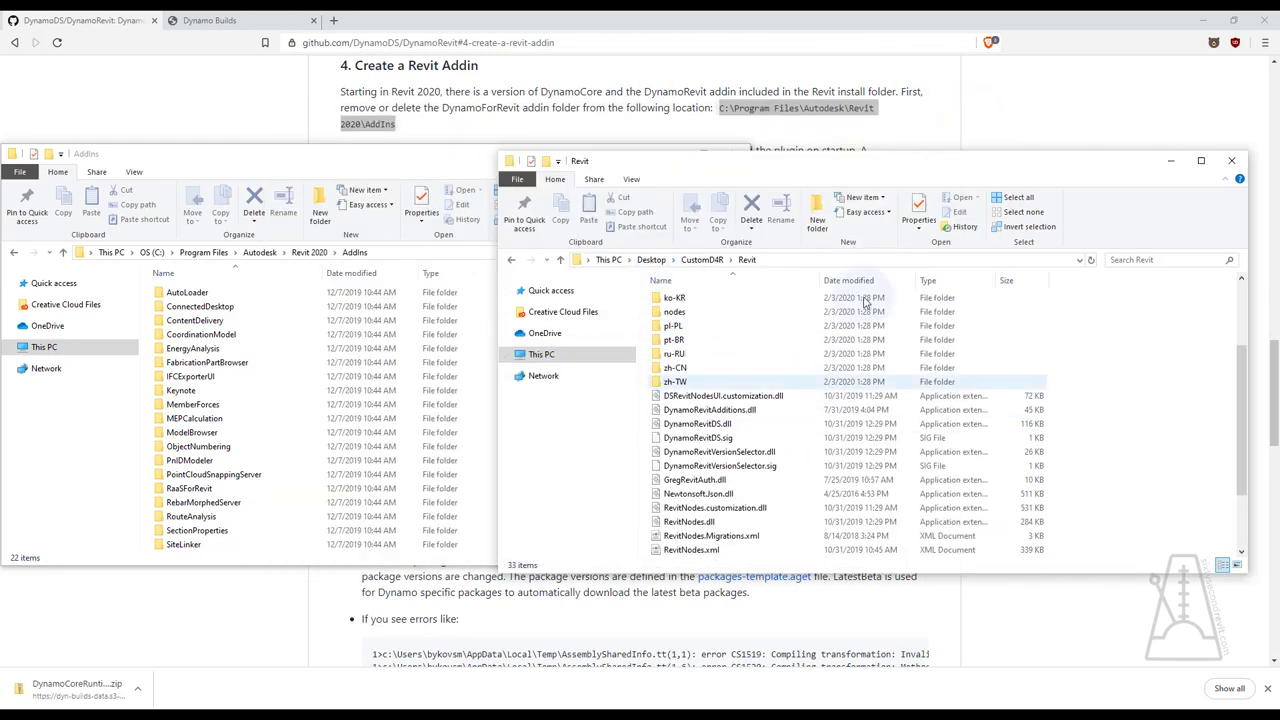
click(960, 114)
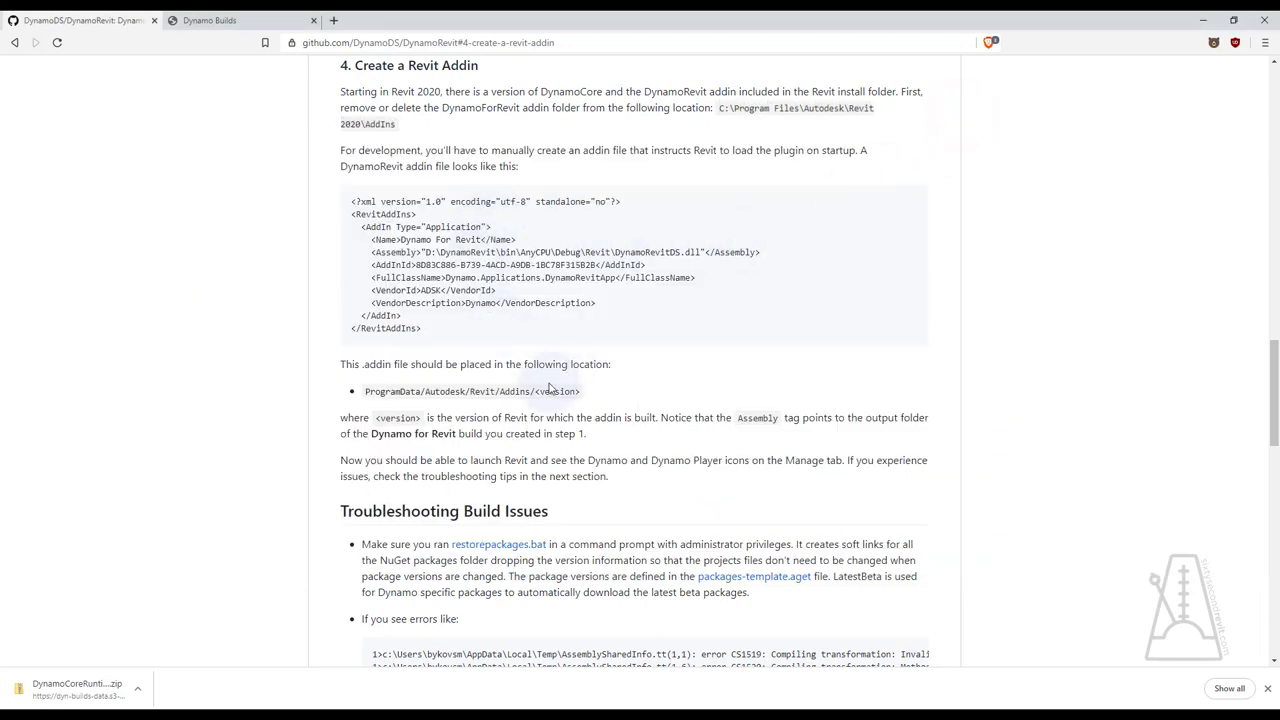
Browse one Explorer window to C:\ProgramData\Autodesk\Revit\Addins\2020
click(165, 685)
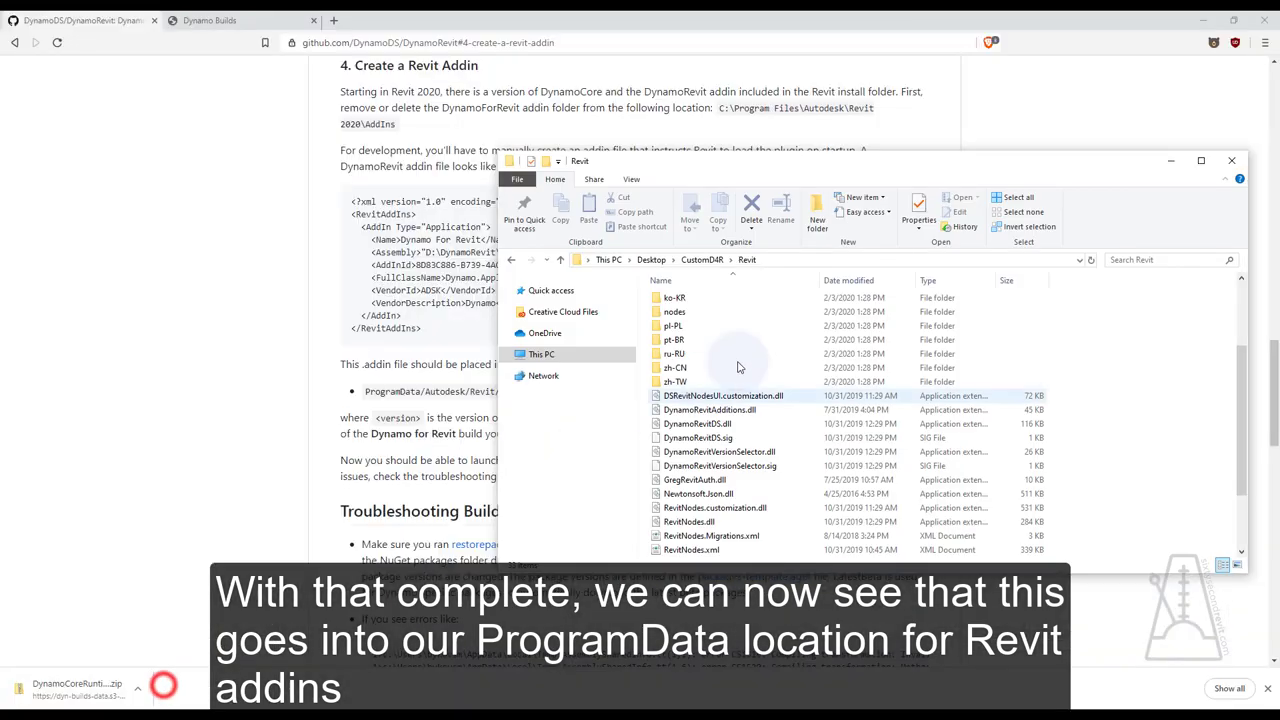
click(62, 688)
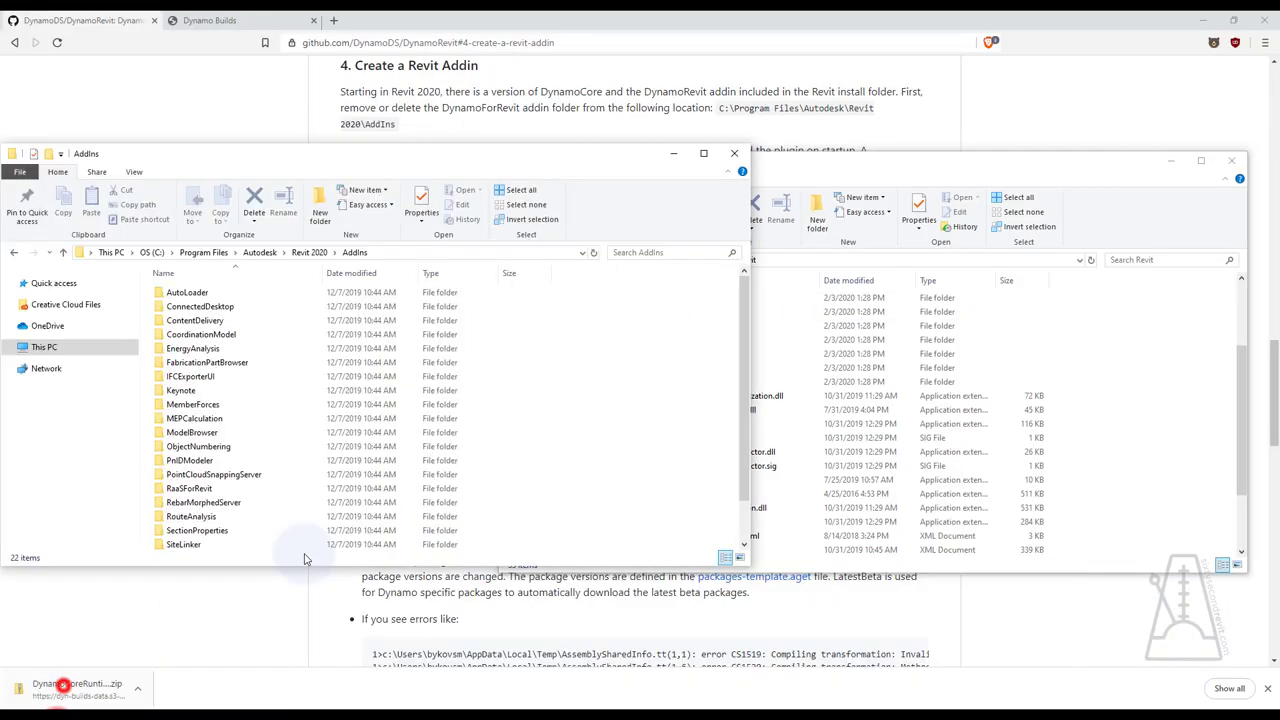
click(163, 253)
double_click(200, 391)
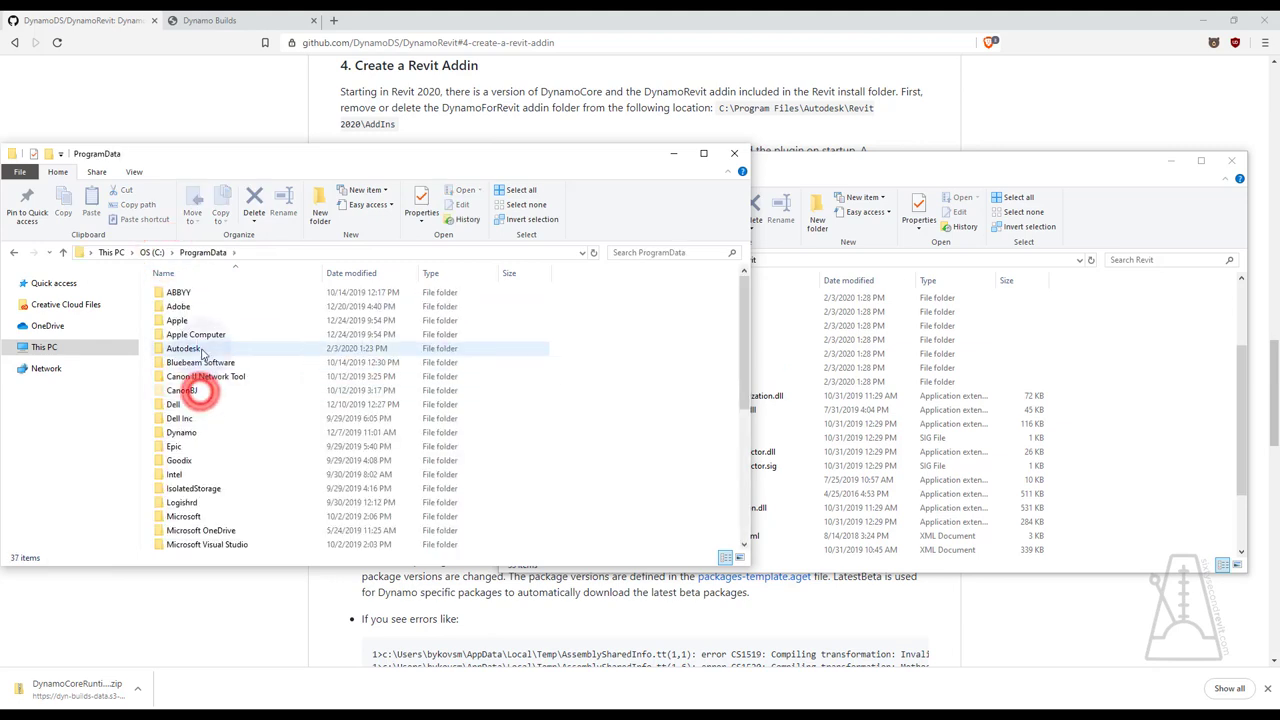
double_click(199, 350)
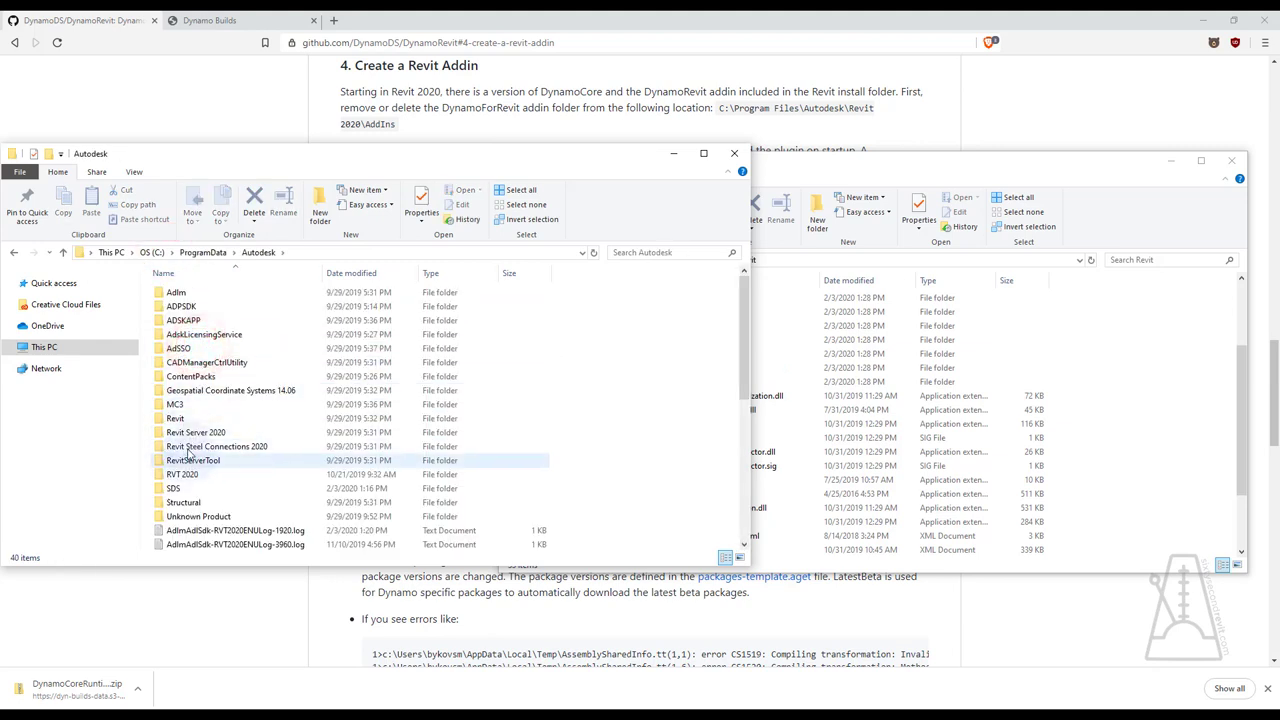
double_click(183, 418)
double_click(200, 292)
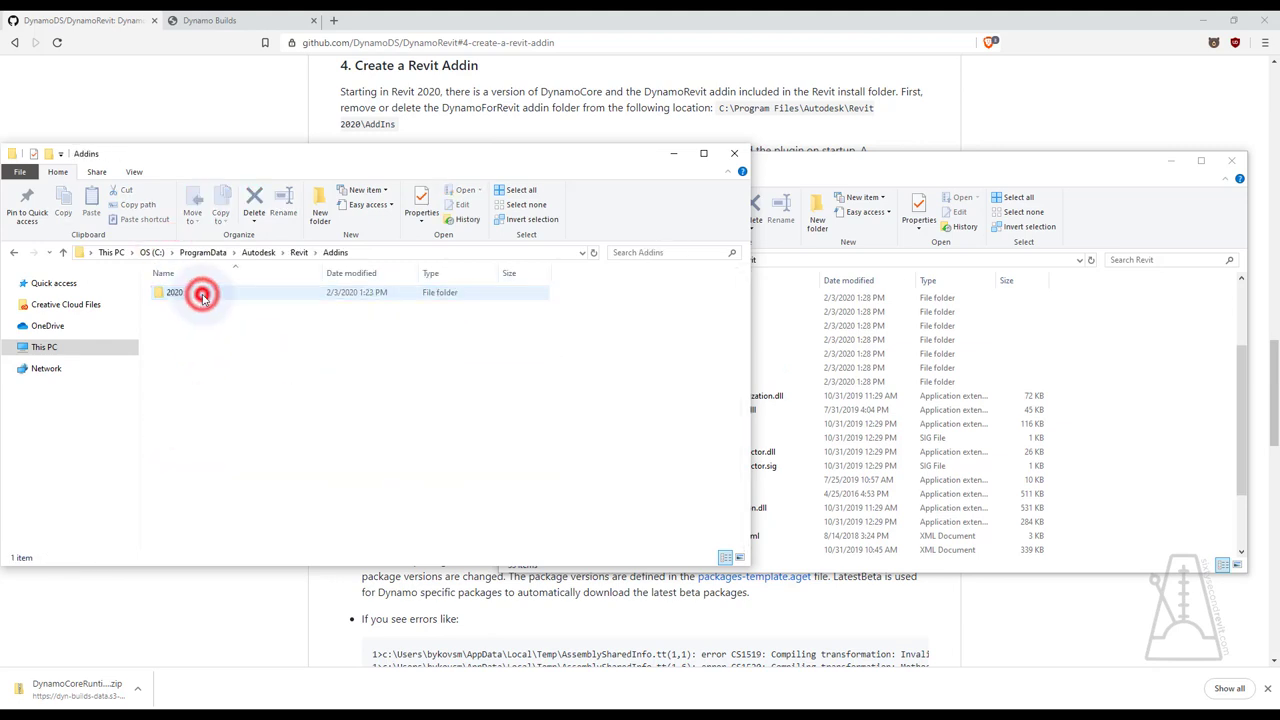
double_click(181, 296)
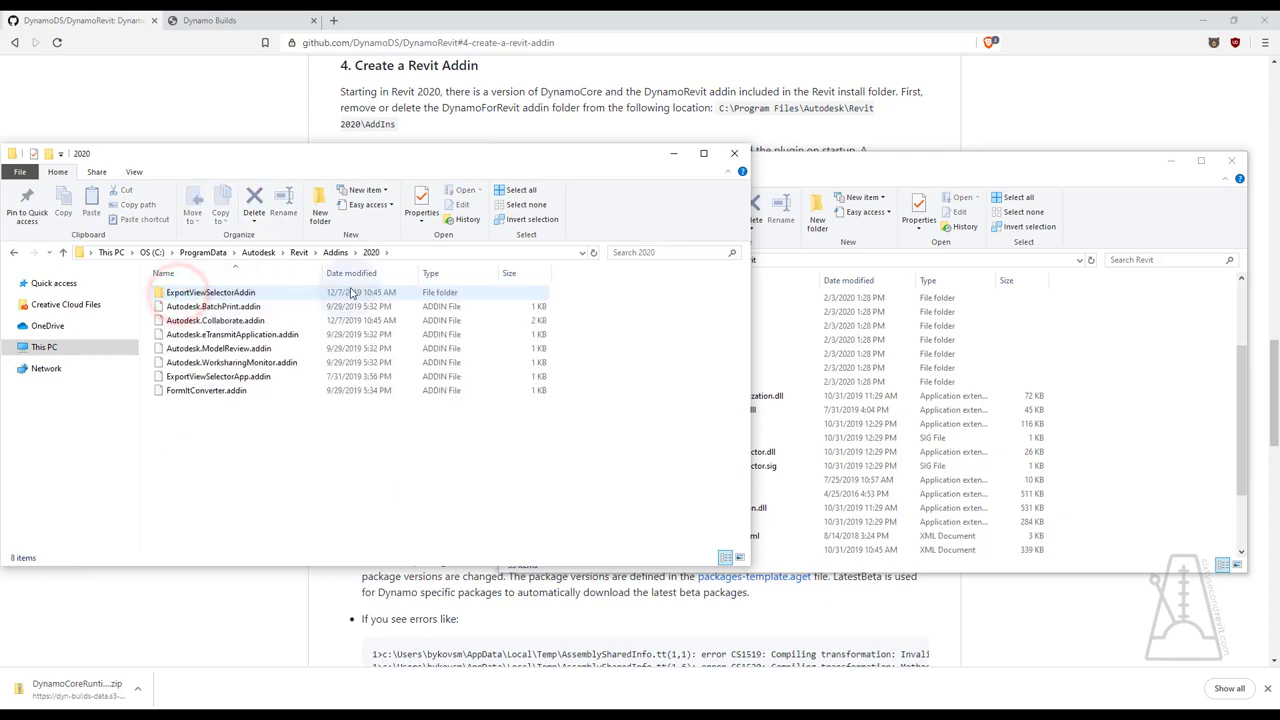
click(428, 252)
Move CustomD4R.addin from the Desktop into the Addins 2020 folder
click(1128, 350)
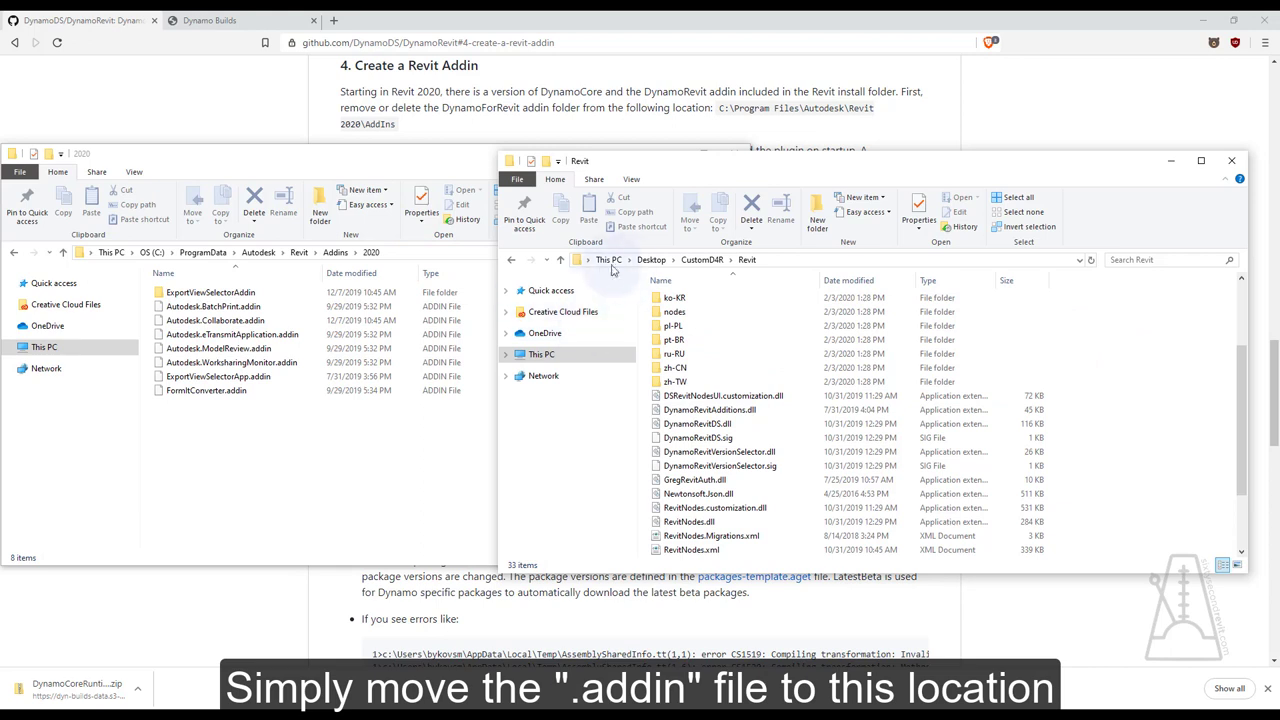
click(652, 260)
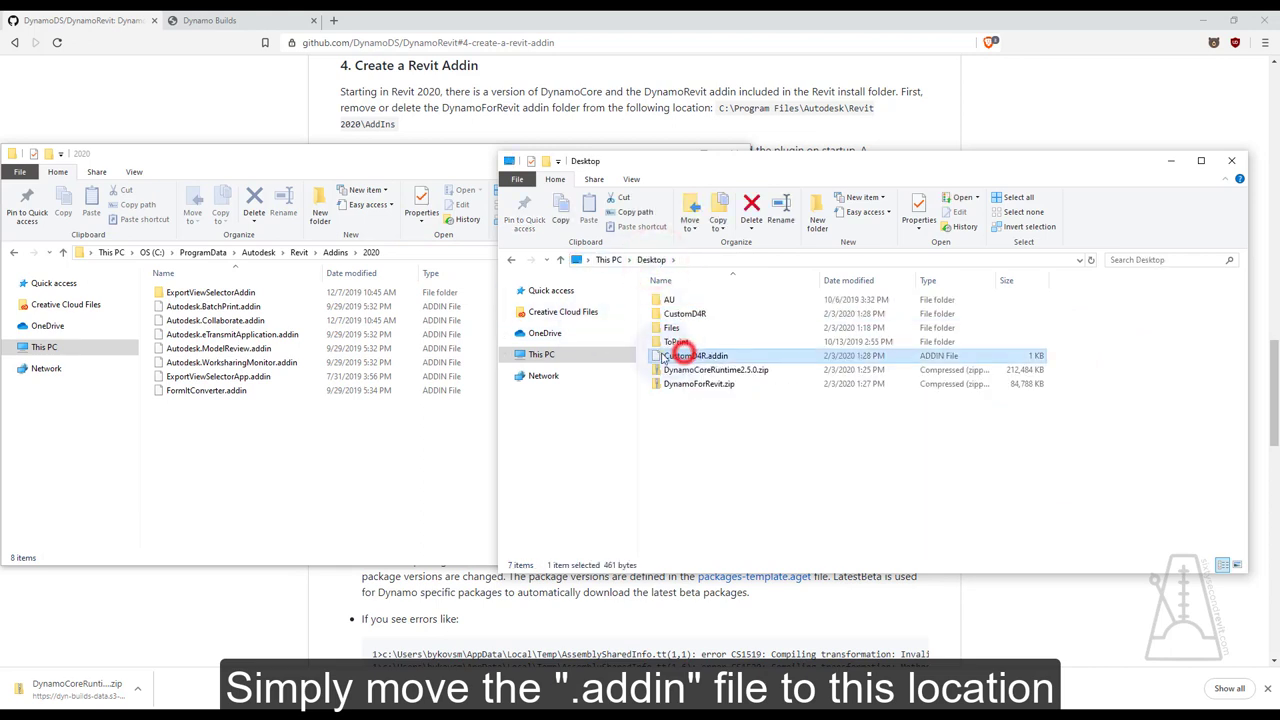
drag(682, 356, 507, 388)
right_drag(507, 388, 250, 432)
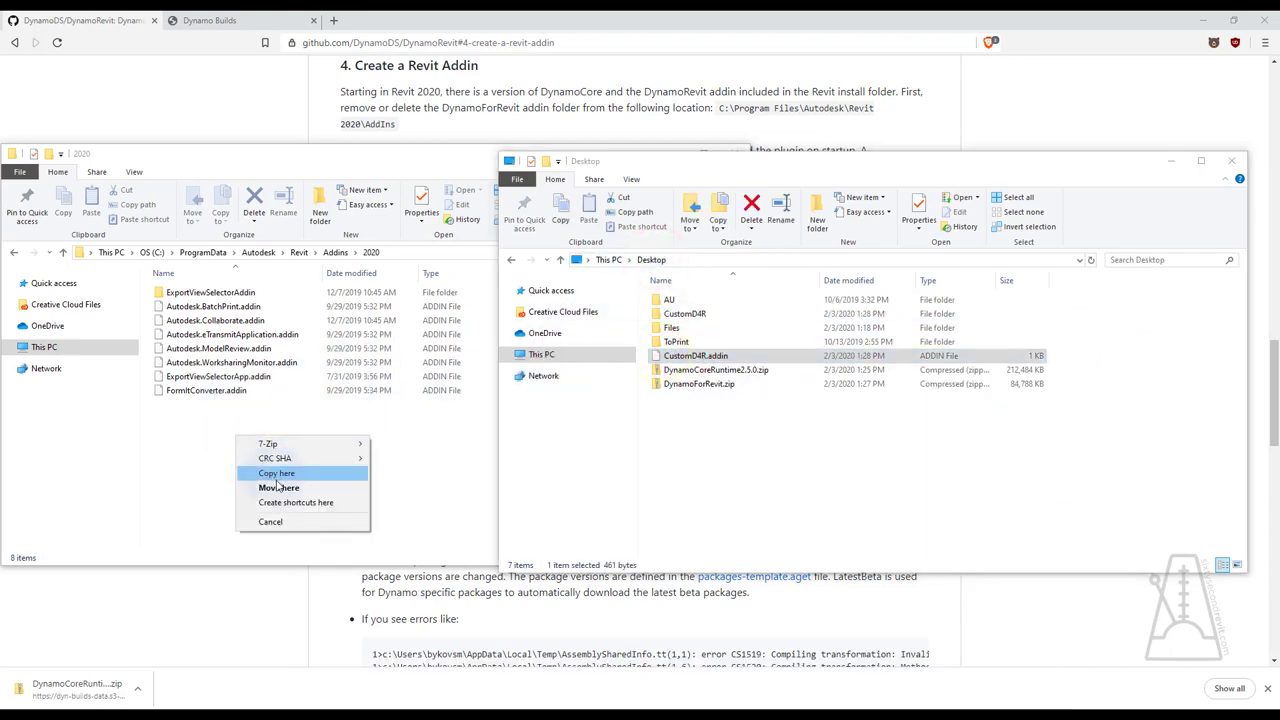
click(277, 487)
click(277, 487)
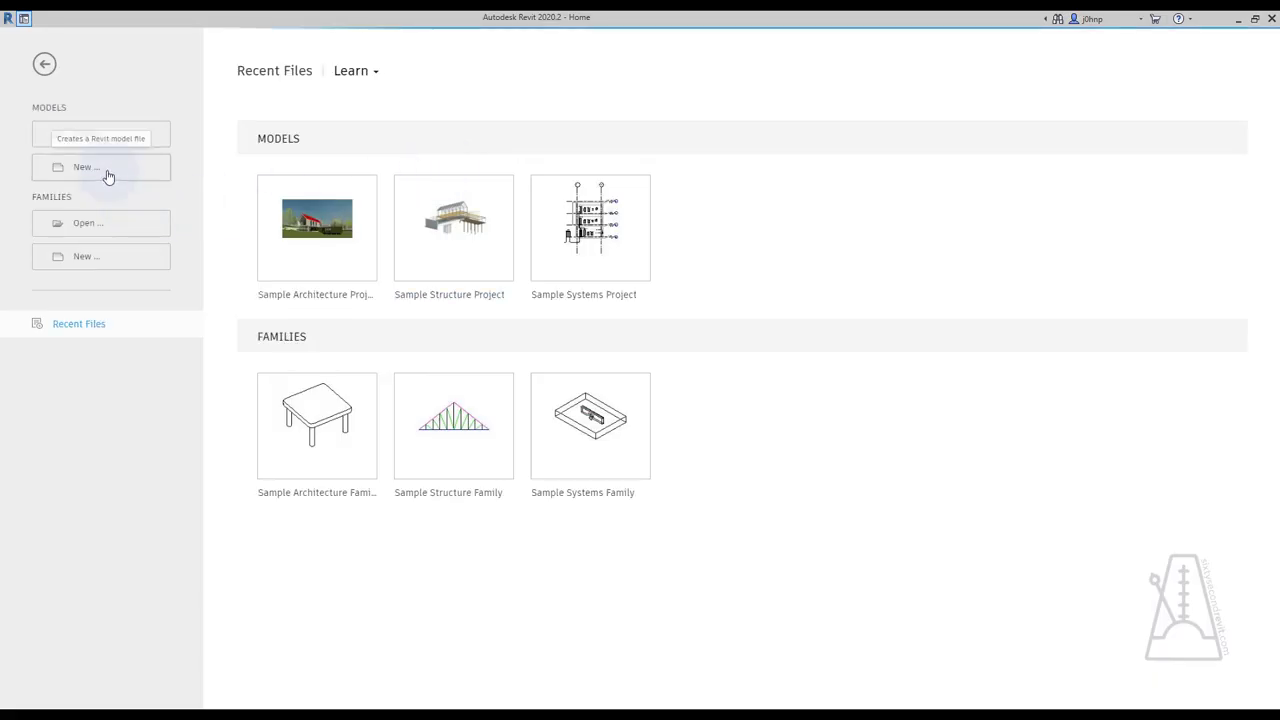
Create a new project from the Architectural Template, opening the Level 1 floor plan
click(105, 167)
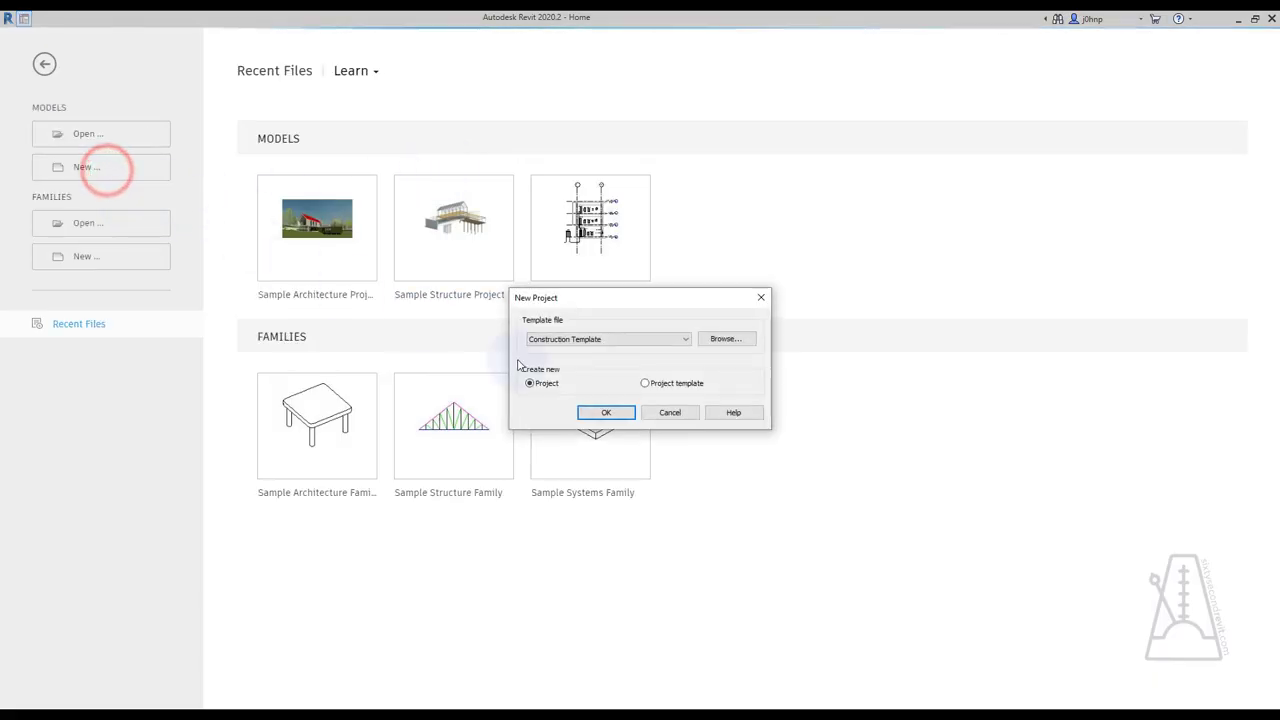
click(622, 340)
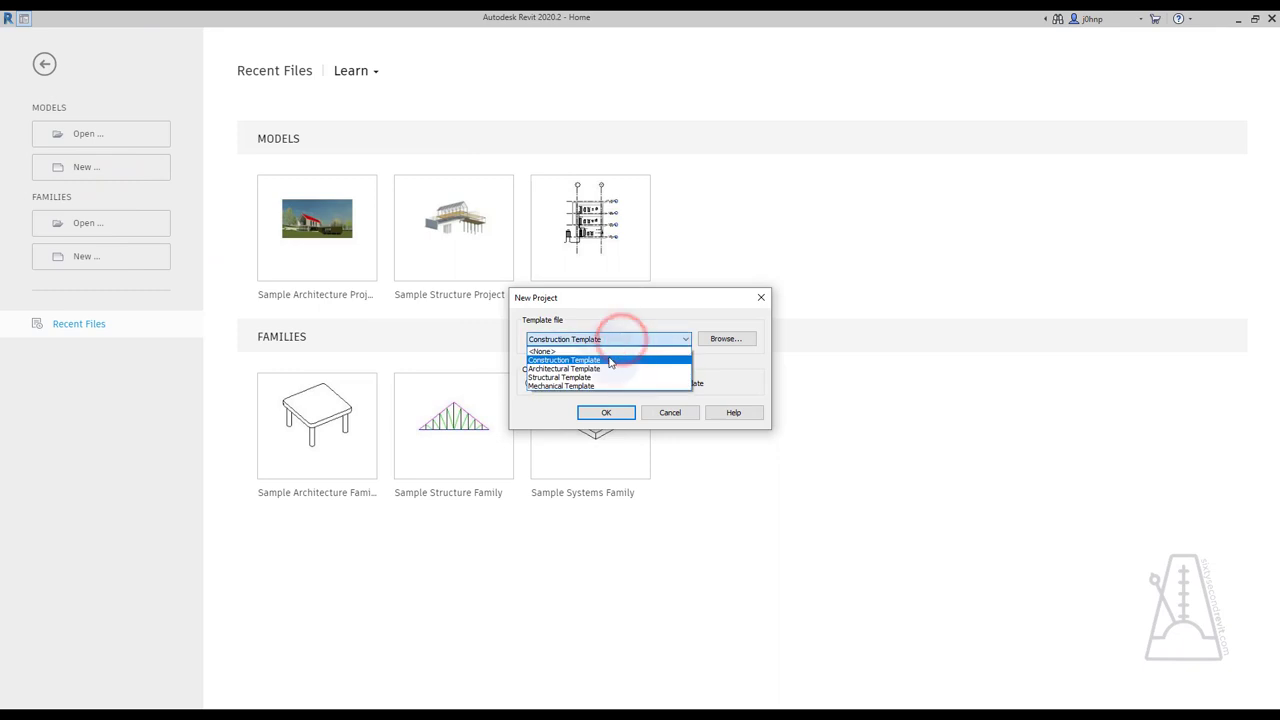
click(596, 369)
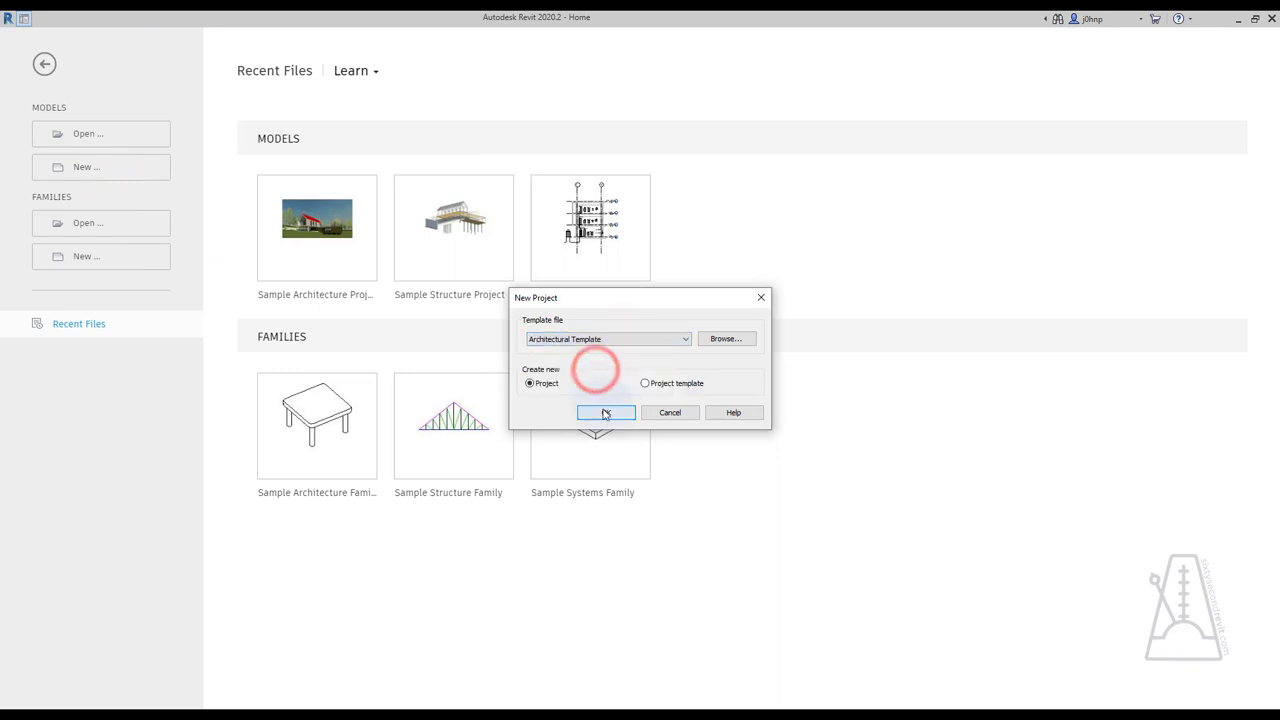
click(605, 413)
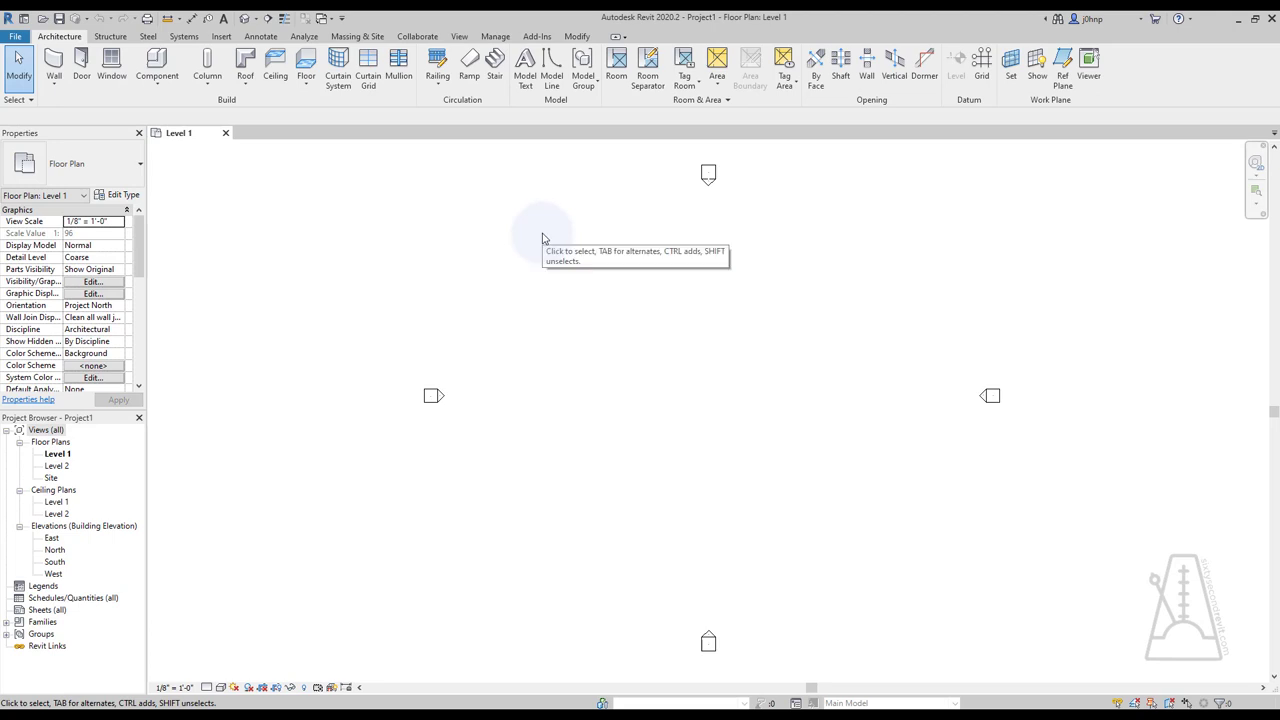
Launch Dynamo from the Manage tab, accept the agreement, and start a new blank workspace
click(494, 38)
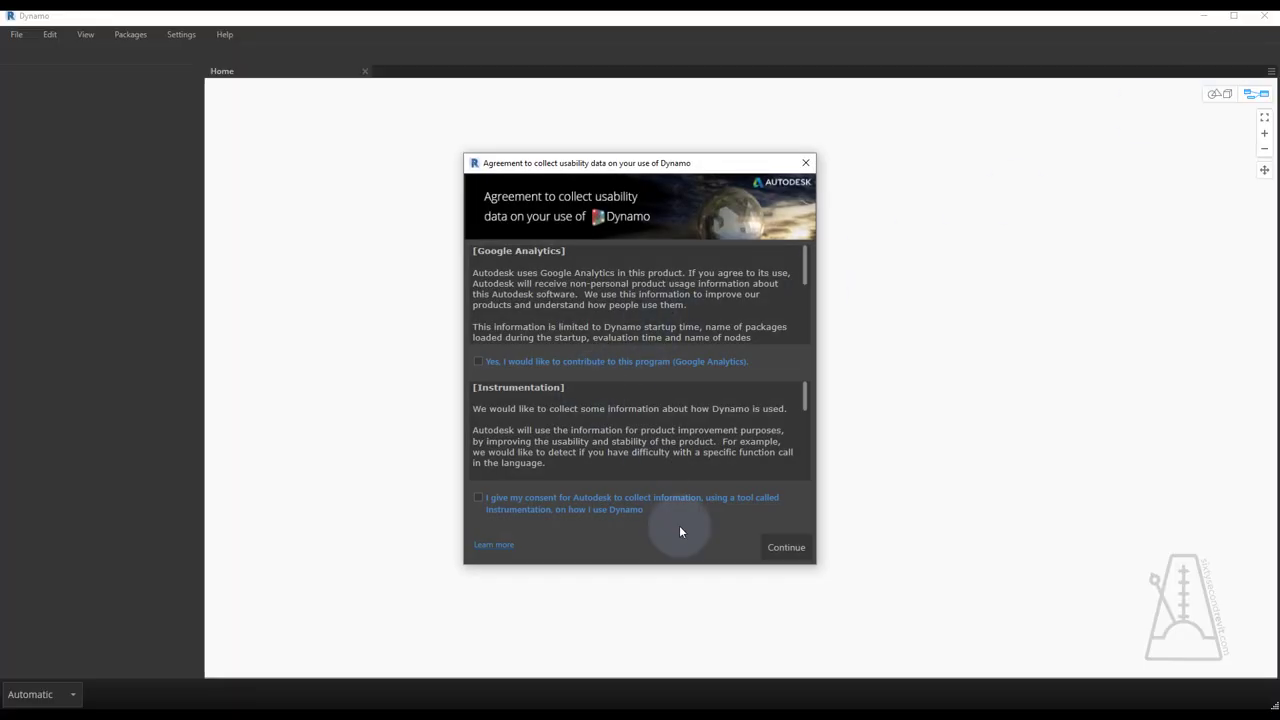
click(786, 549)
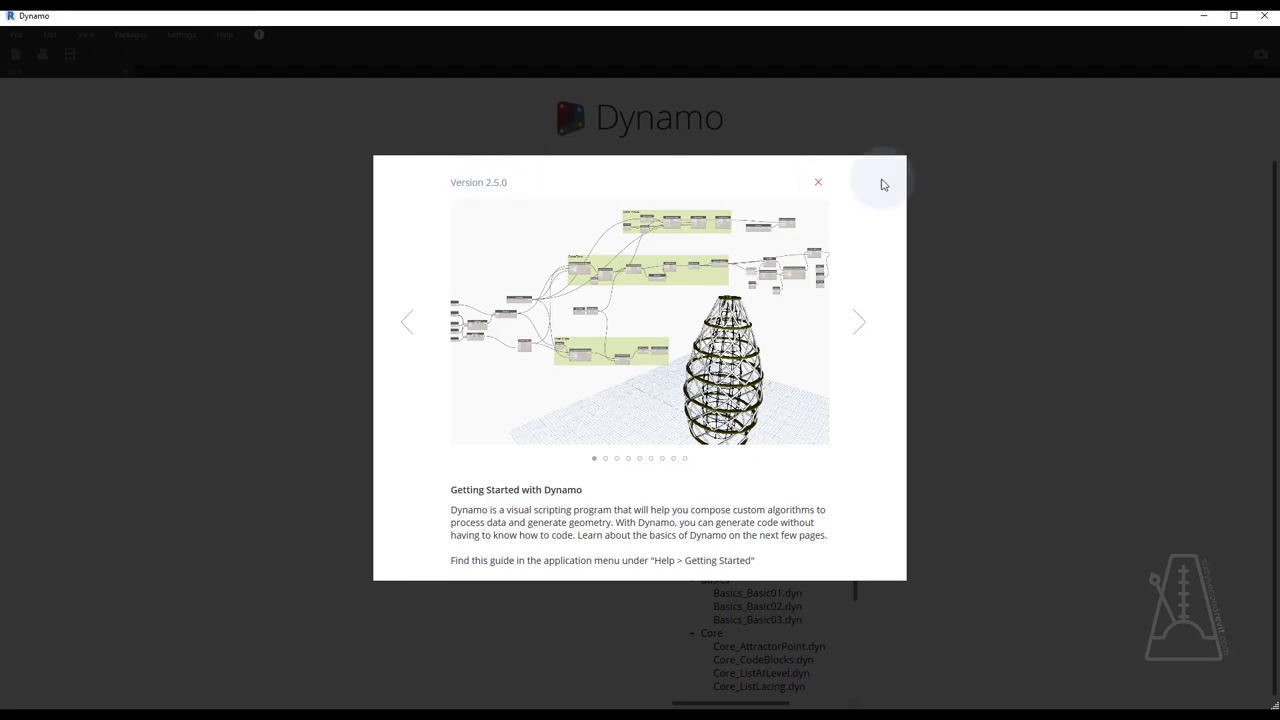
click(818, 182)
click(535, 193)
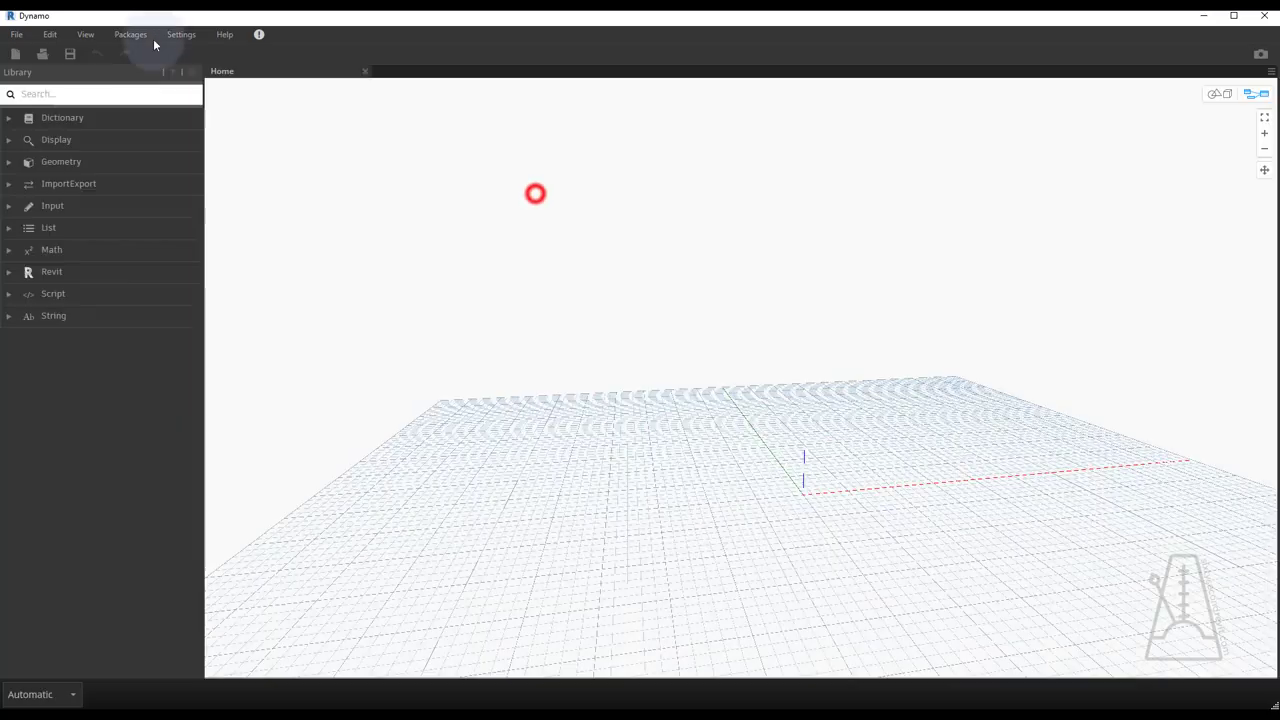
Check Help > About to confirm Dynamo Core 2.5.0.7460, then close it
click(232, 37)
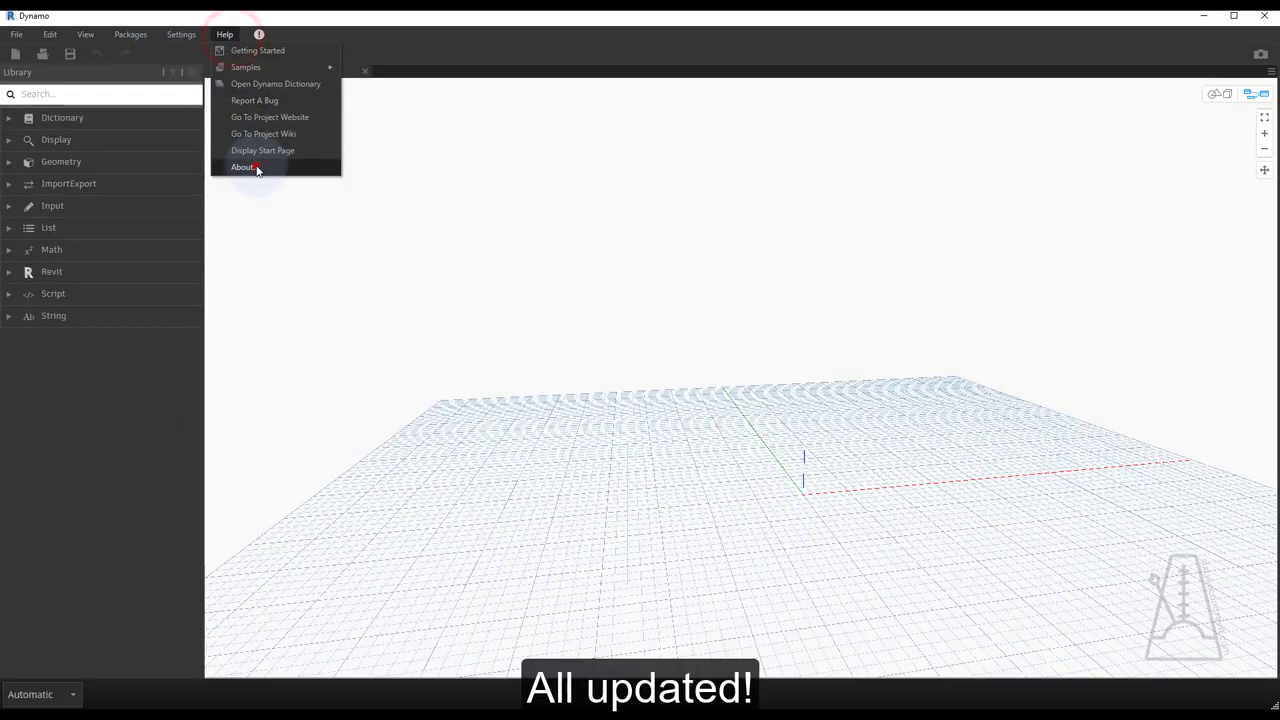
click(256, 166)
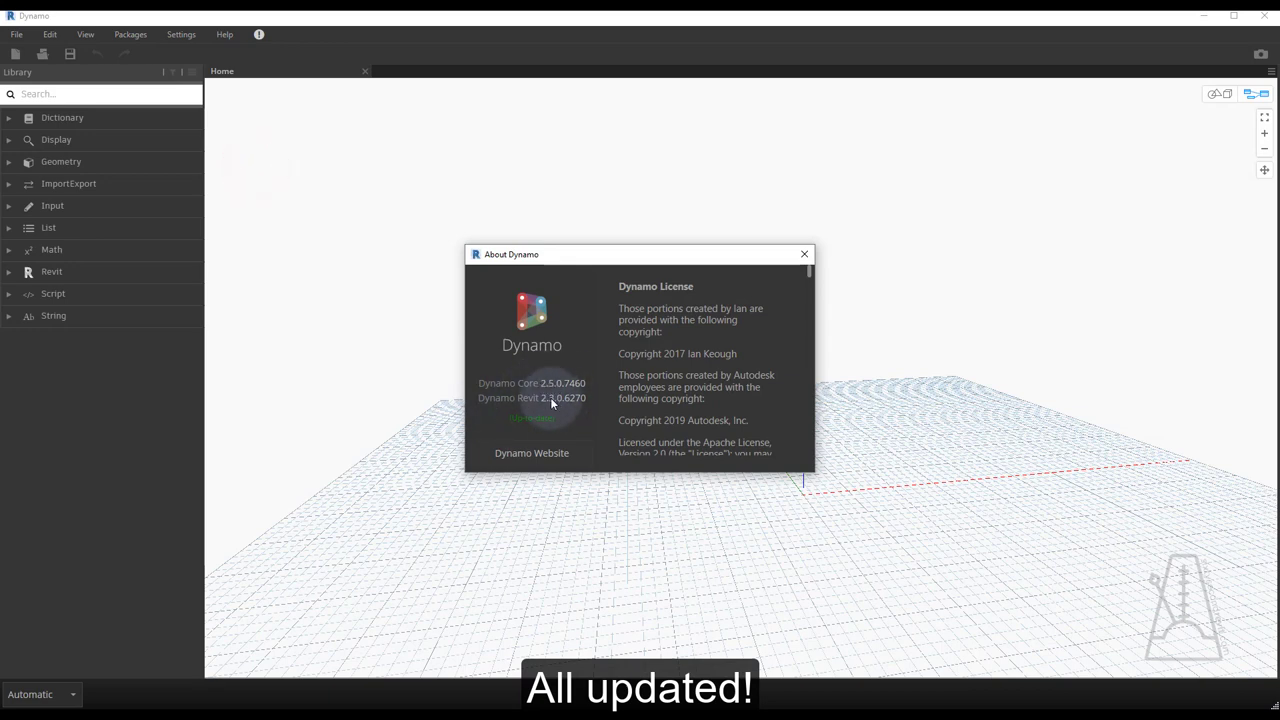
click(804, 255)
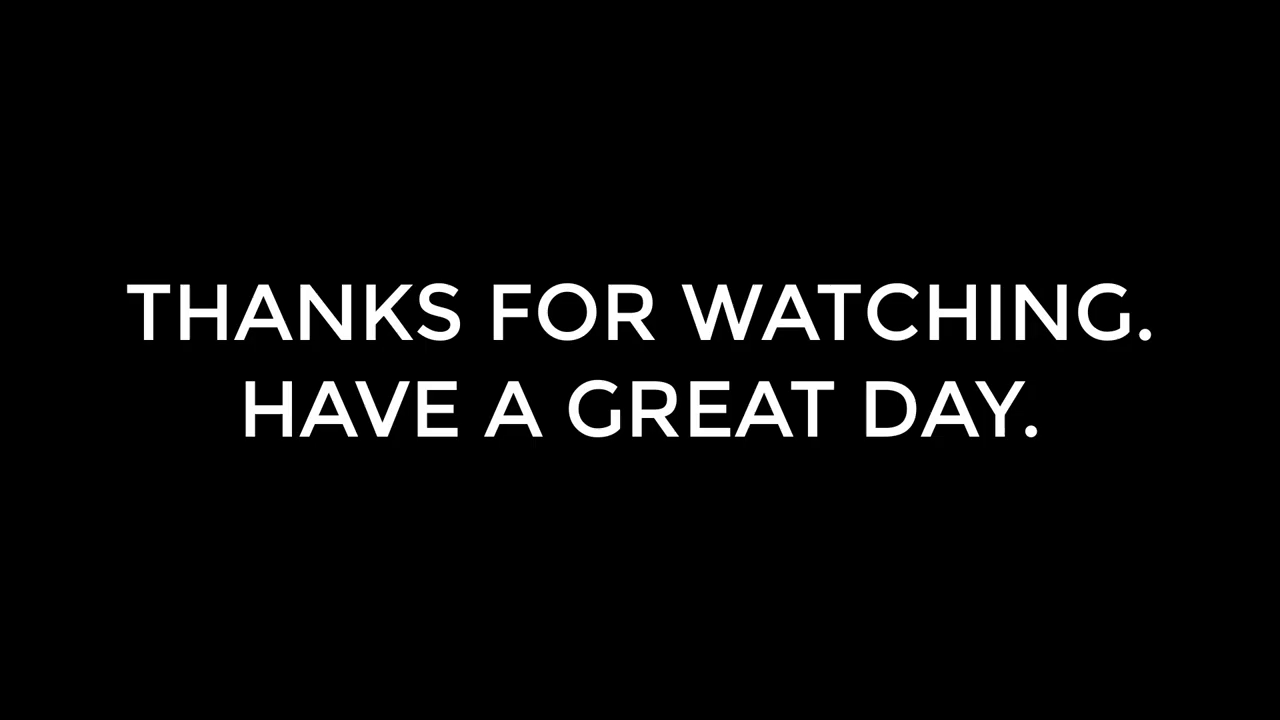